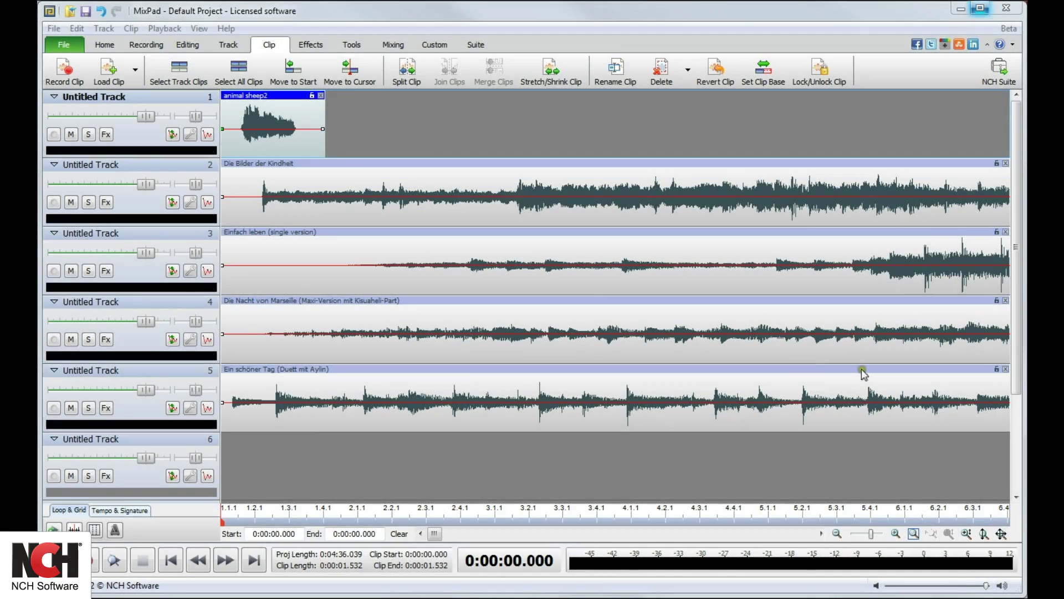
# Delete the Die Bilder der Kindheit and Einfach leben clips, confirming each deletion.
pyautogui.click(301, 165)
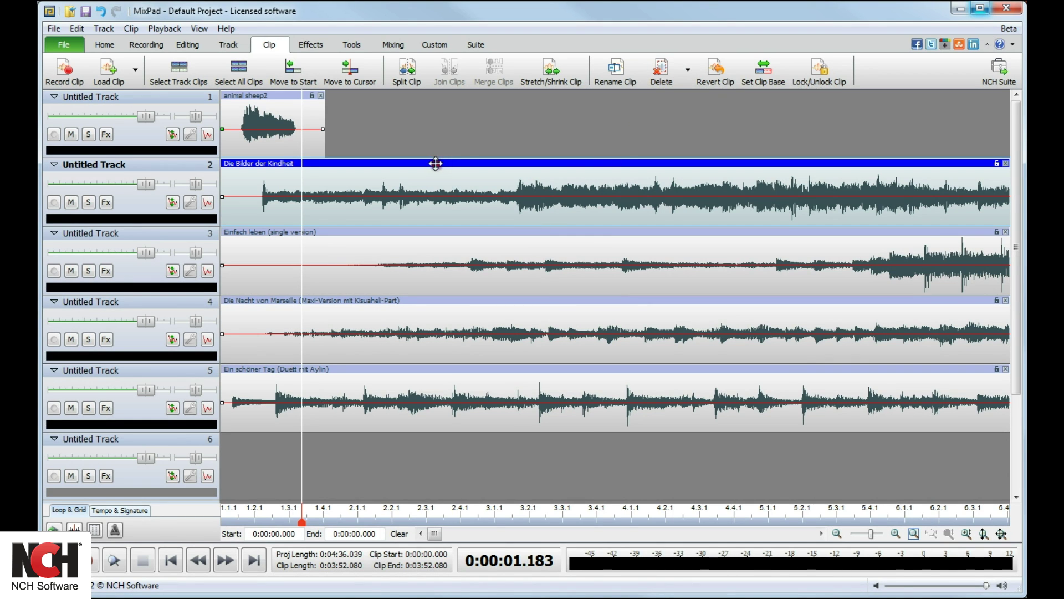
pyautogui.click(657, 68)
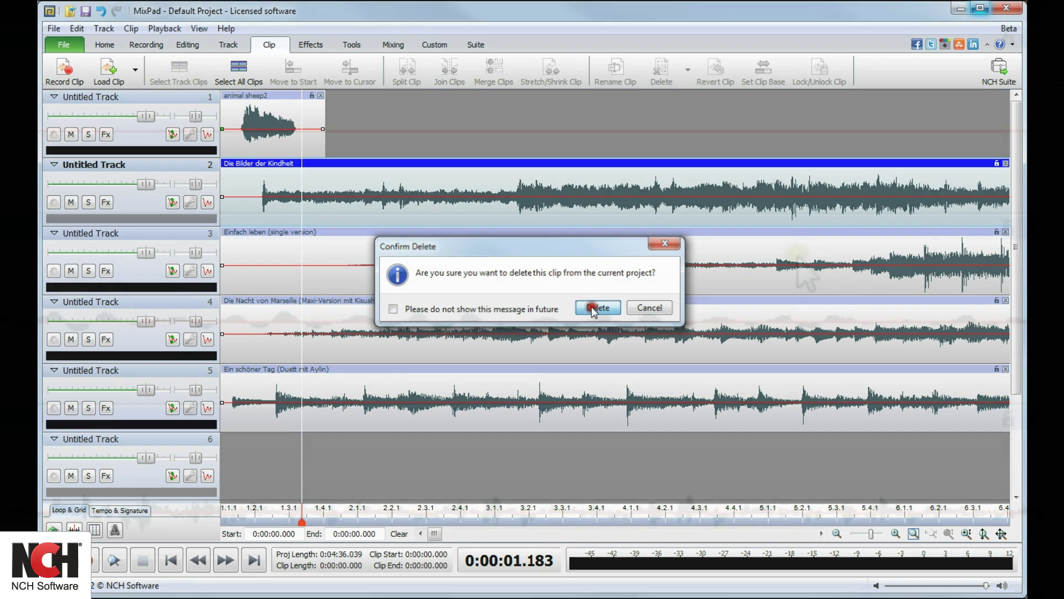
pyautogui.click(577, 307)
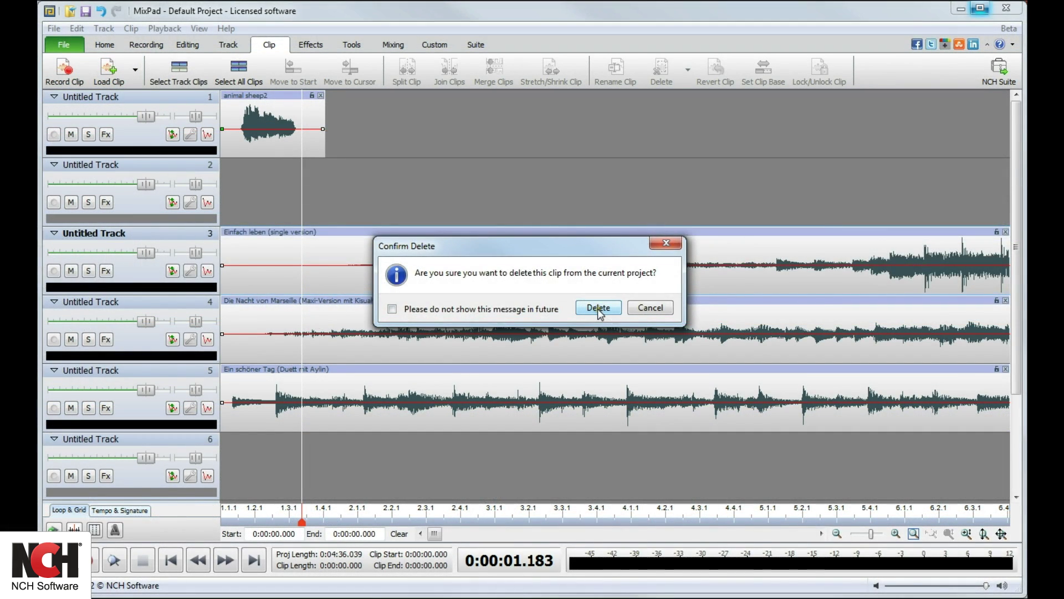
pyautogui.click(597, 307)
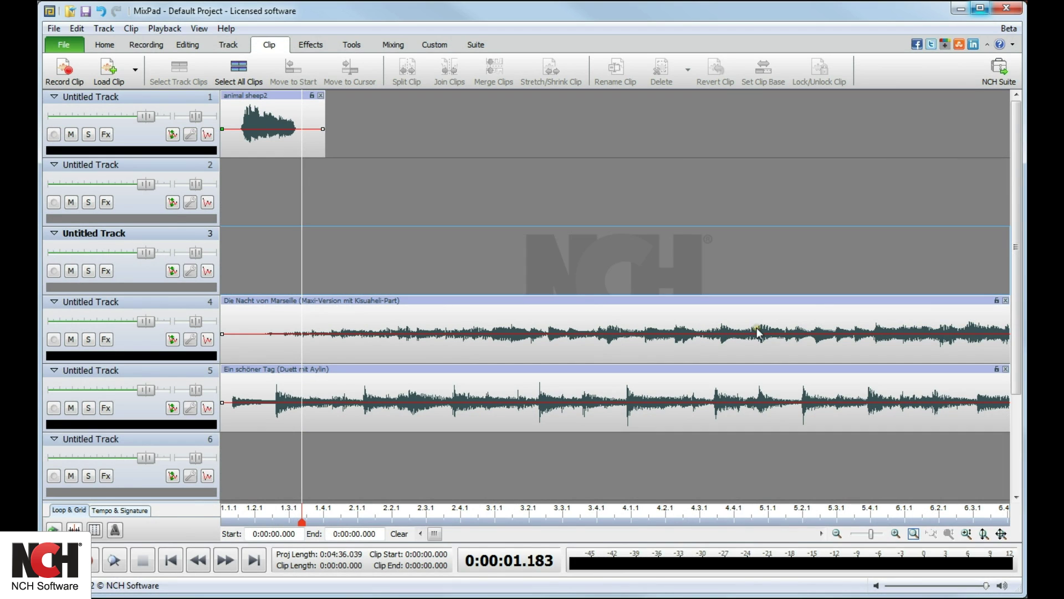
# Mark the opening stretch of Die Nacht von Marseille on track 4 and cut it away.
pyautogui.moveTo(758, 332); pyautogui.dragTo(670, 336)
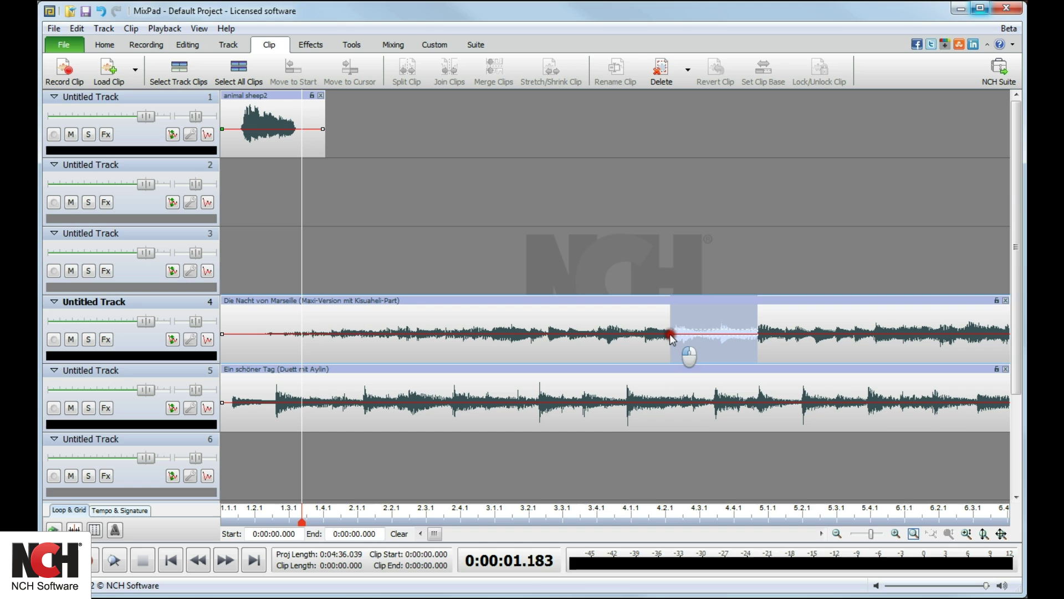
pyautogui.moveTo(328, 332); pyautogui.dragTo(221, 334)
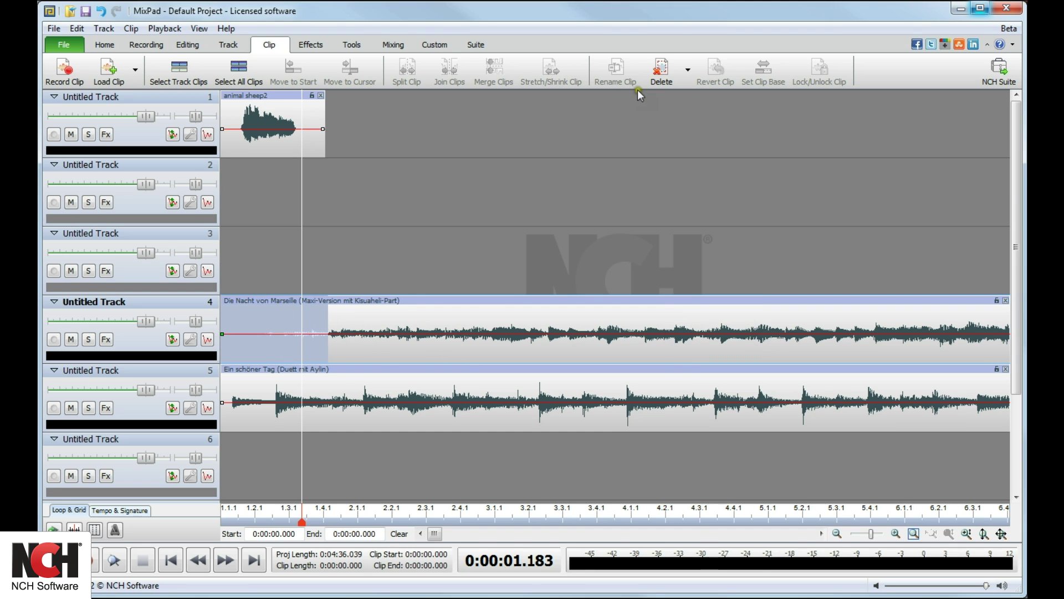
pyautogui.click(663, 75)
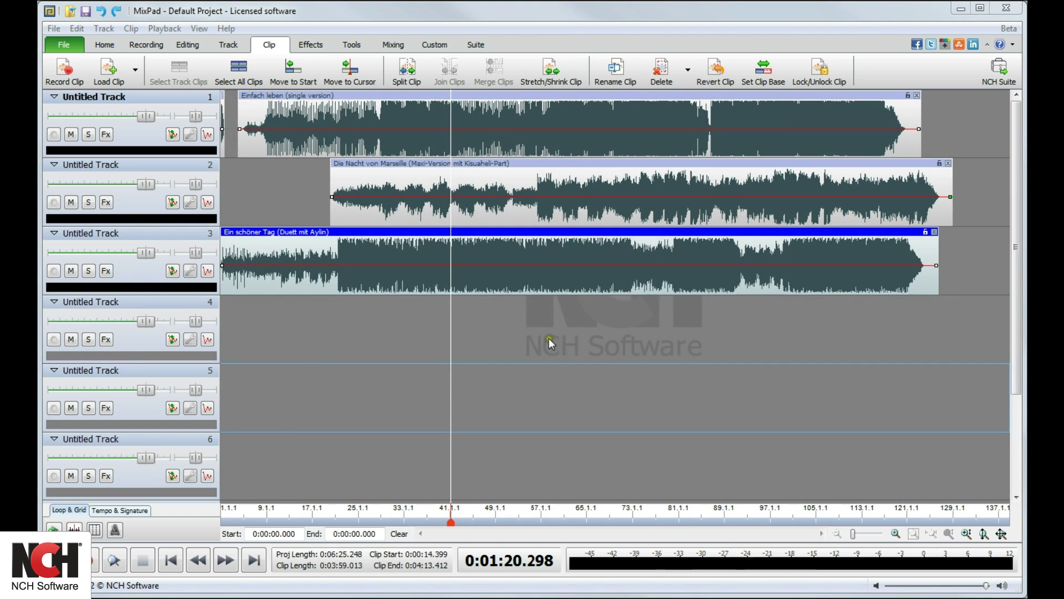
# Drag Einfach leben to track 5 and Die Nacht von Marseille to track 2 at 0:01:14.196.
pyautogui.click(375, 160)
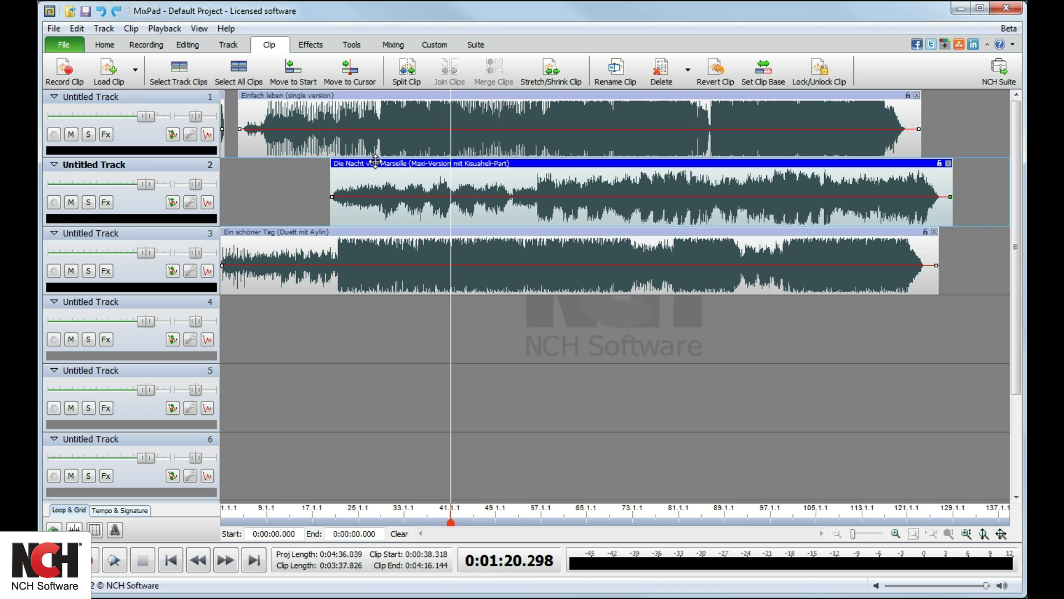
pyautogui.moveTo(375, 160); pyautogui.dragTo(744, 281)
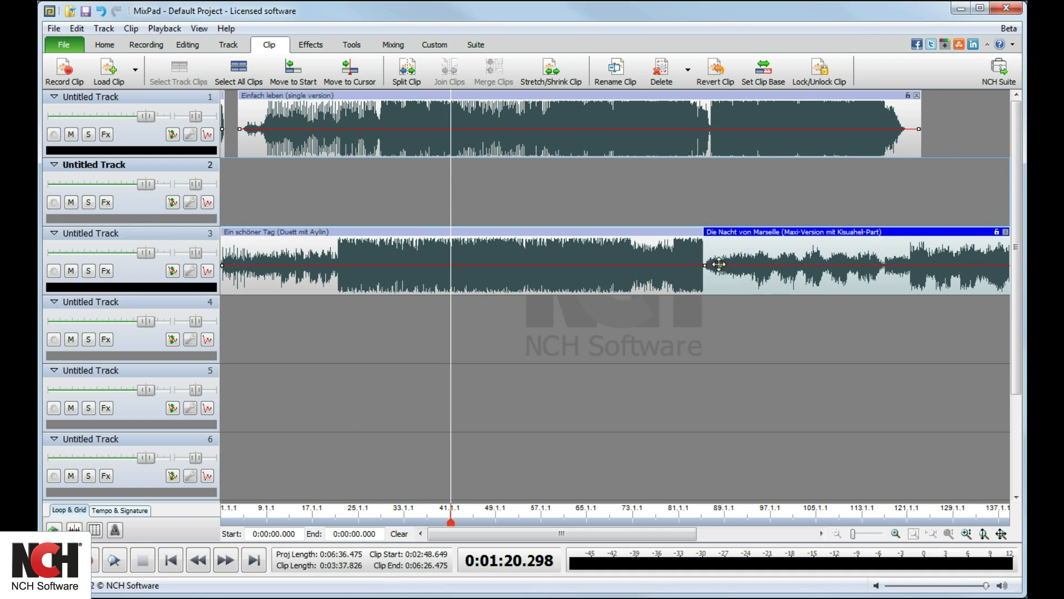
pyautogui.moveTo(523, 95); pyautogui.dragTo(579, 383)
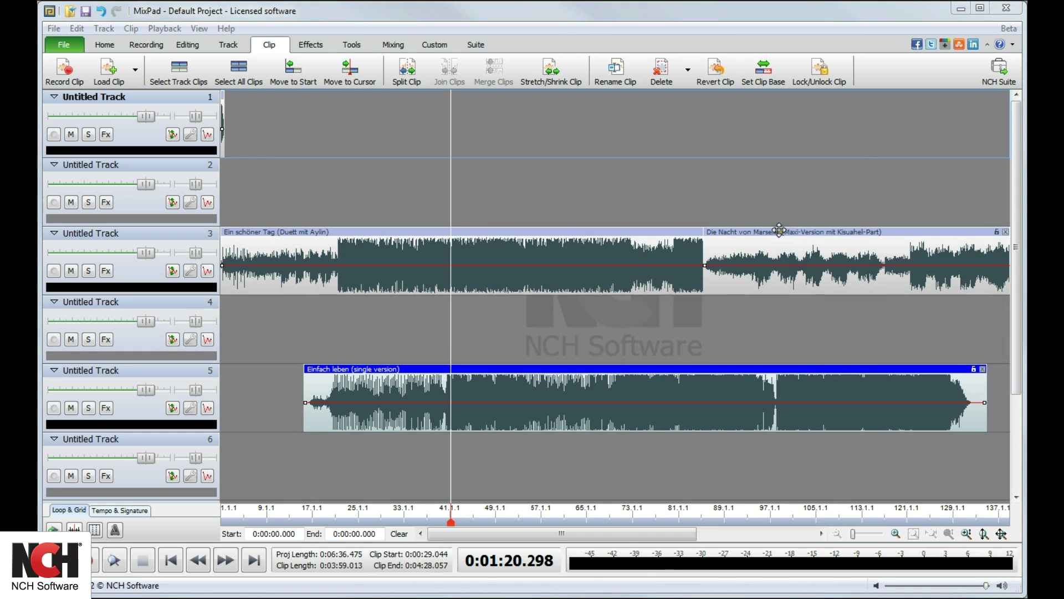
pyautogui.moveTo(779, 229); pyautogui.dragTo(536, 160)
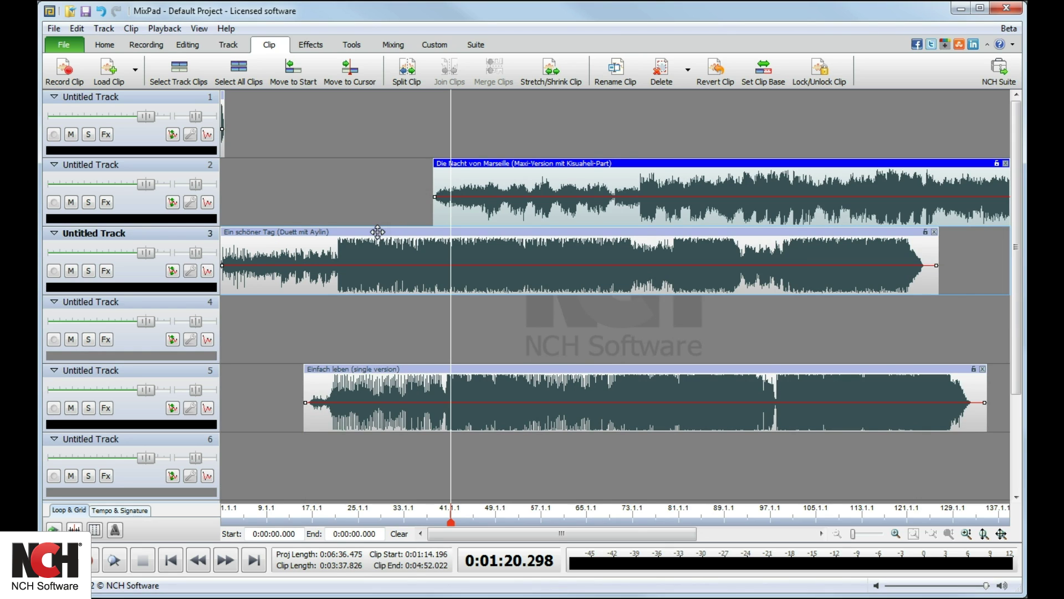
# Move Einfach leben to 0:00:00.000 and start Ein schöner Tag at the 0:00:56.623 cursor.
pyautogui.click(378, 362)
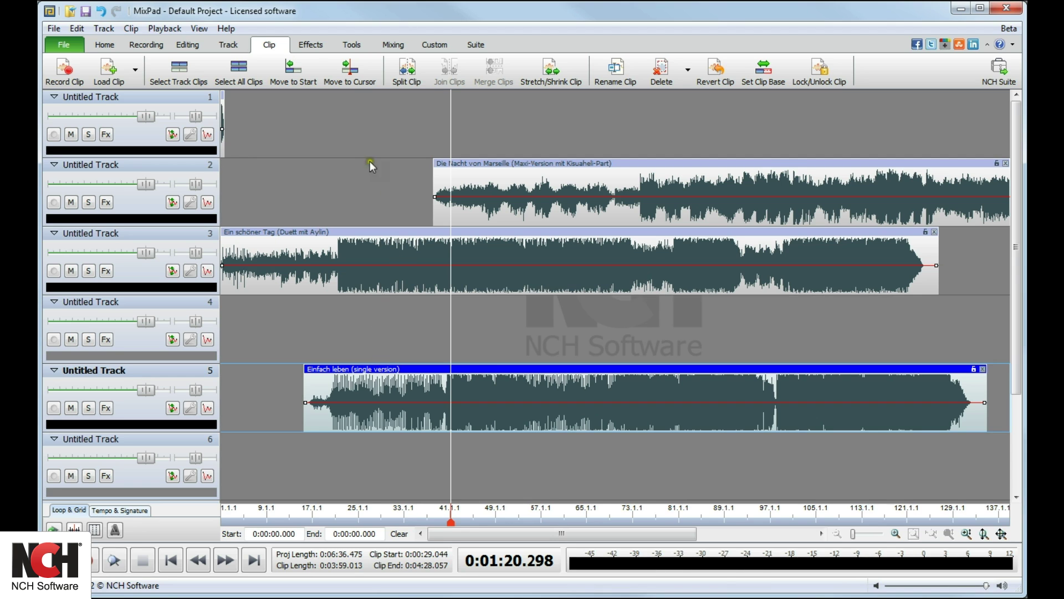
pyautogui.click(292, 80)
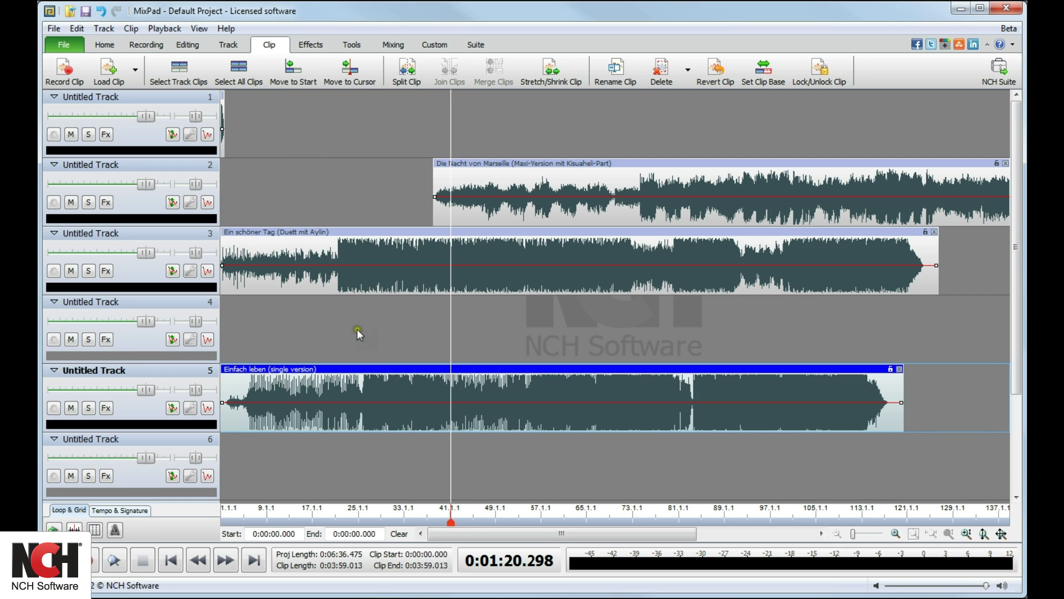
pyautogui.click(381, 259)
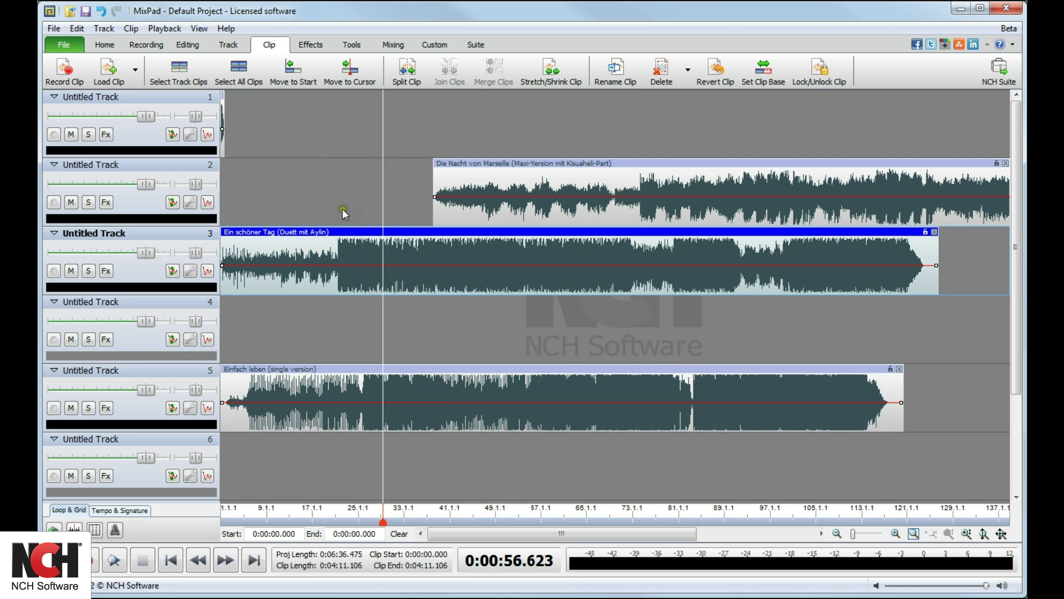
pyautogui.click(347, 78)
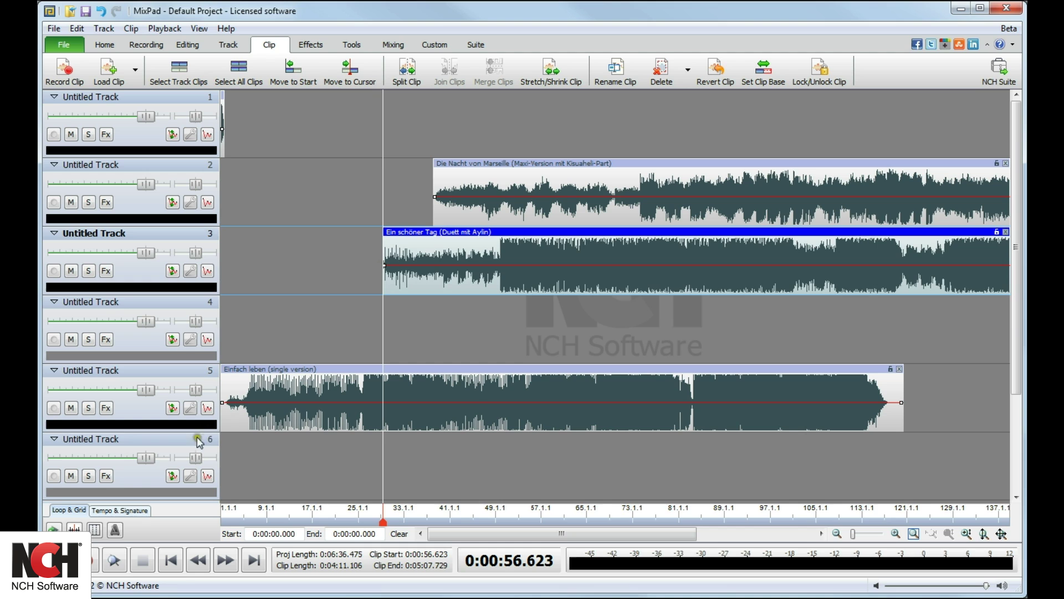
# Turn on grid lines and drag Die Nacht von Marseille earlier to start at 0:00:24.000.
pyautogui.click(92, 525)
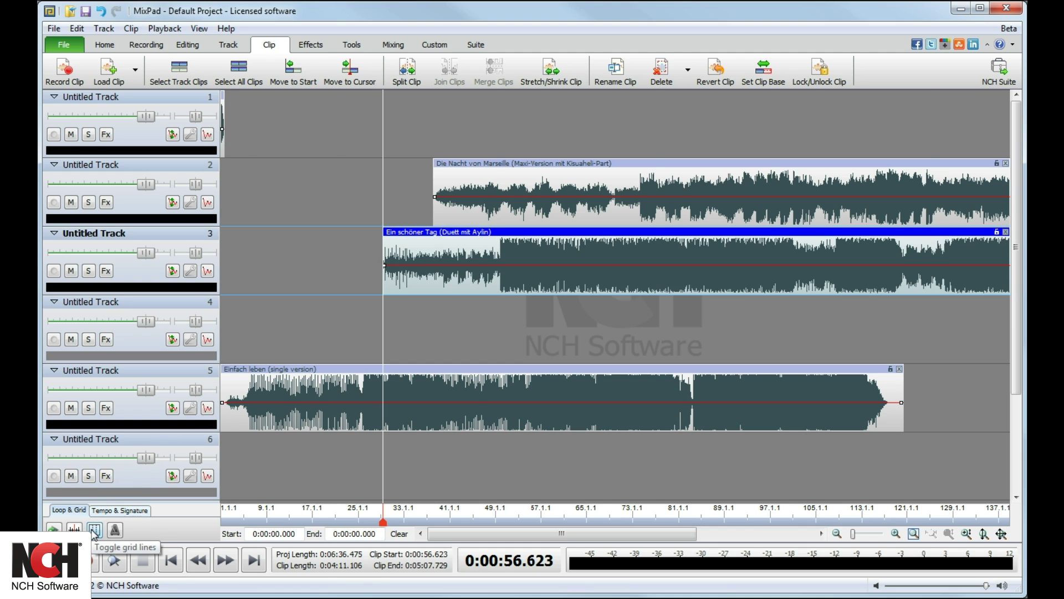
pyautogui.click(93, 529)
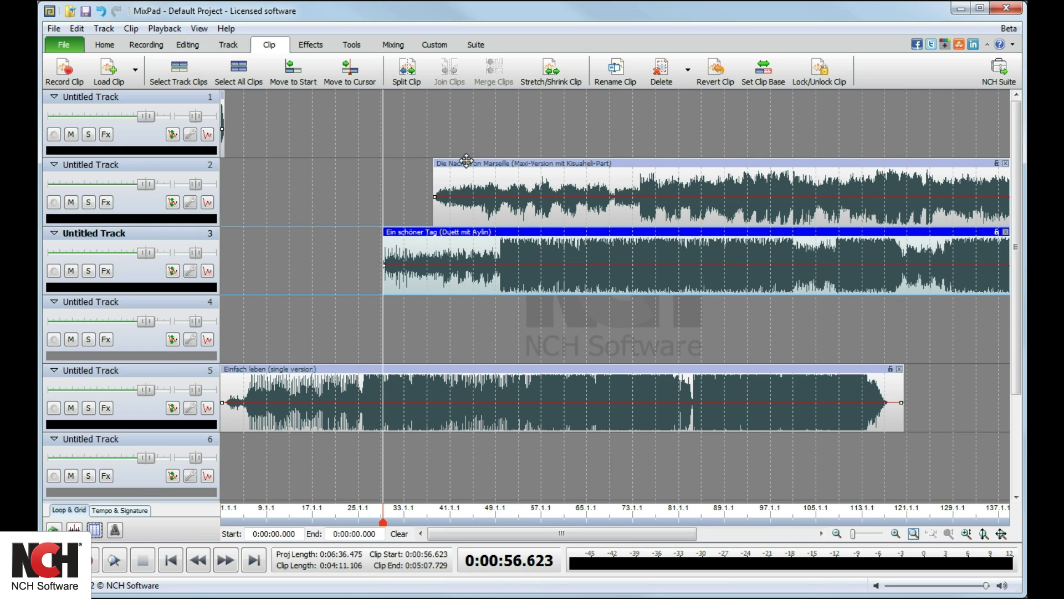
pyautogui.moveTo(468, 160); pyautogui.dragTo(321, 181)
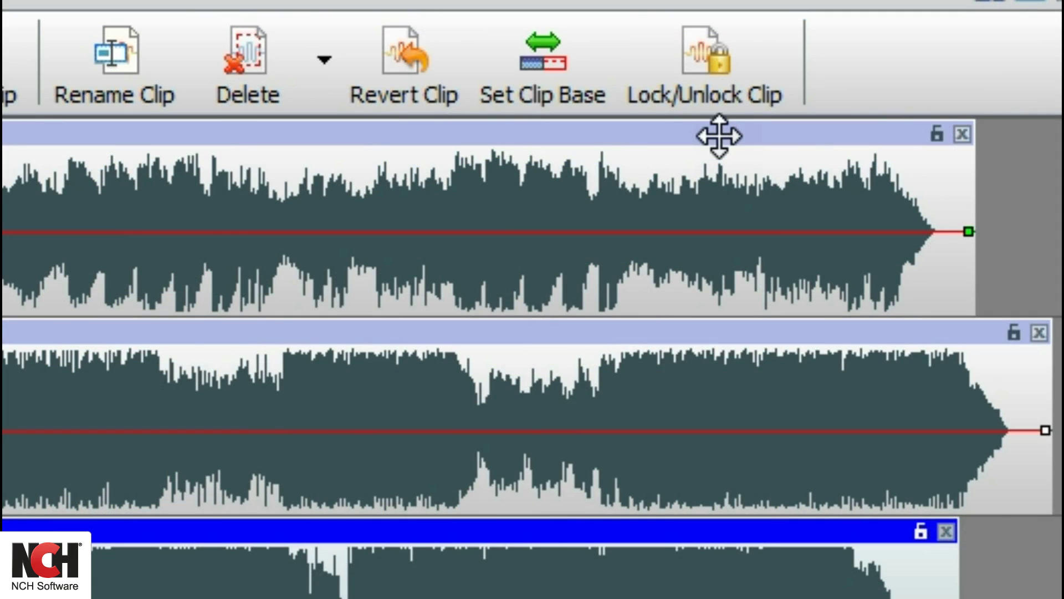
# Lock the first and second clips against moving.
pyautogui.click(719, 136)
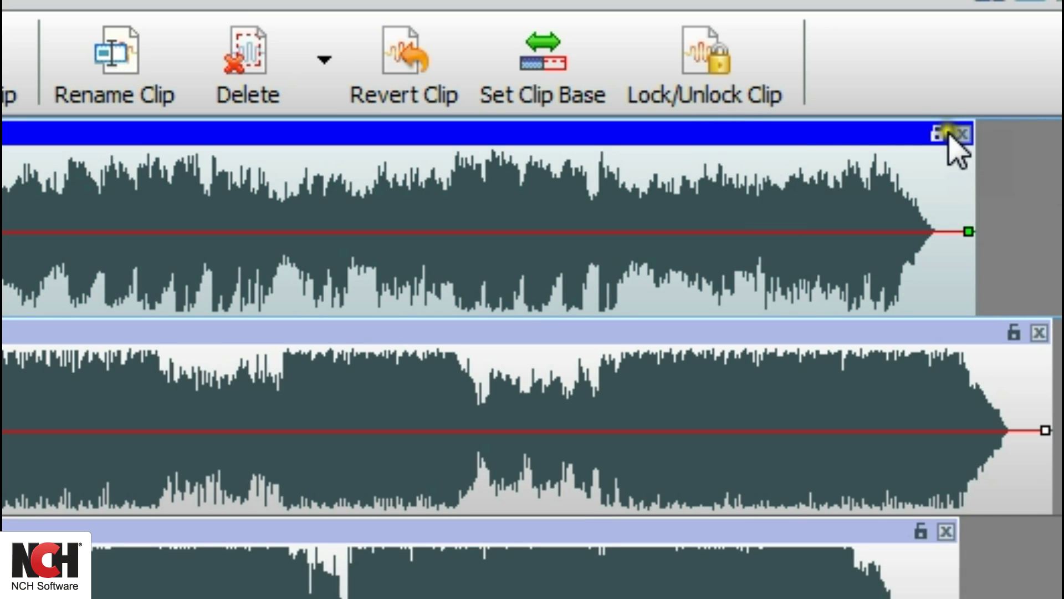
pyautogui.click(936, 135)
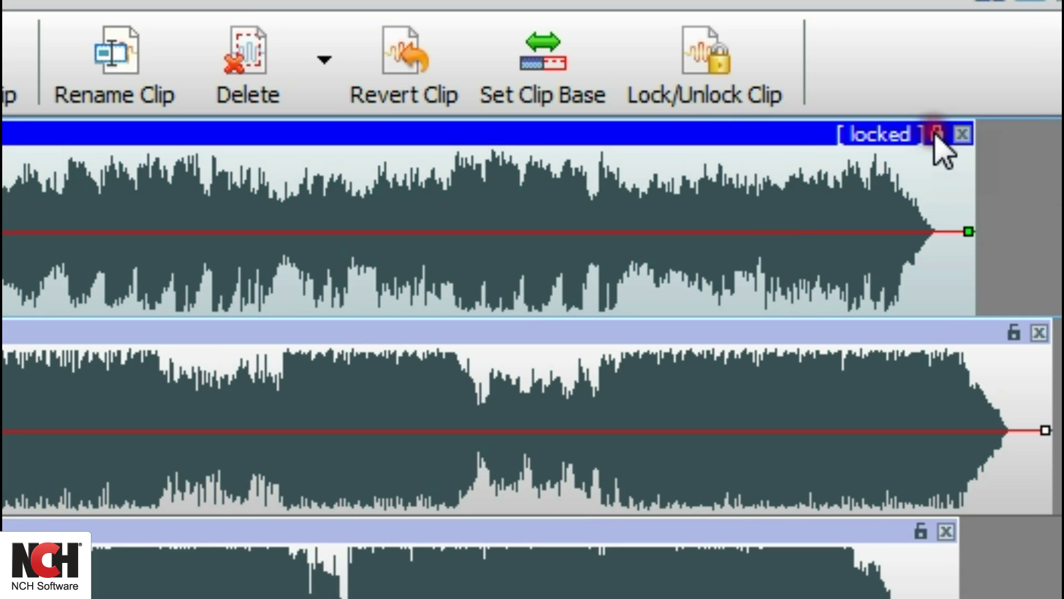
pyautogui.click(938, 325)
pyautogui.click(696, 75)
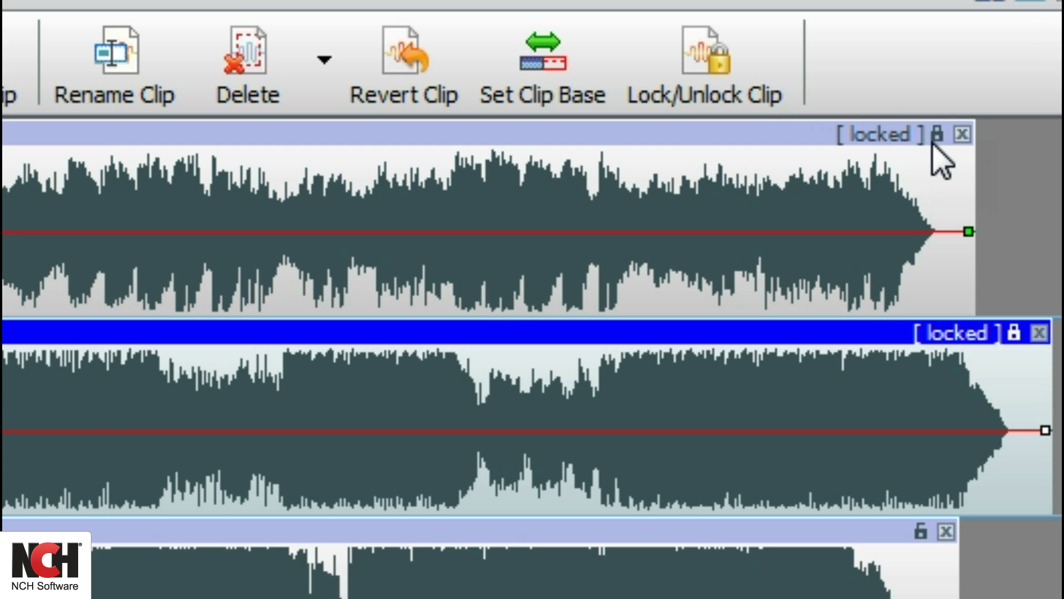
# Try dragging a locked clip to confirm it stays put, then unlock both clips.
pyautogui.moveTo(819, 131); pyautogui.dragTo(935, 231)
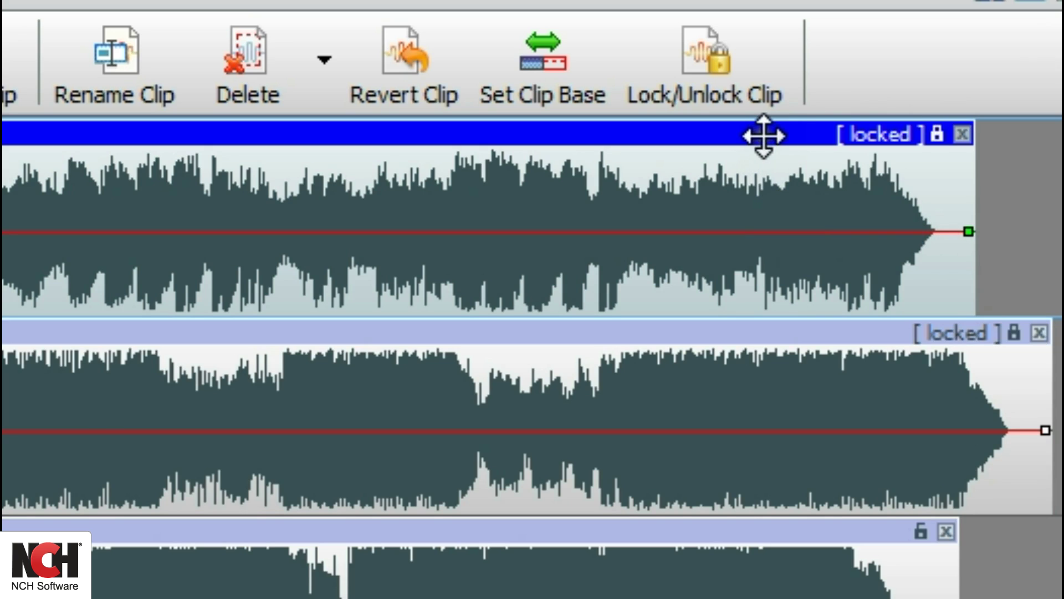
pyautogui.click(936, 135)
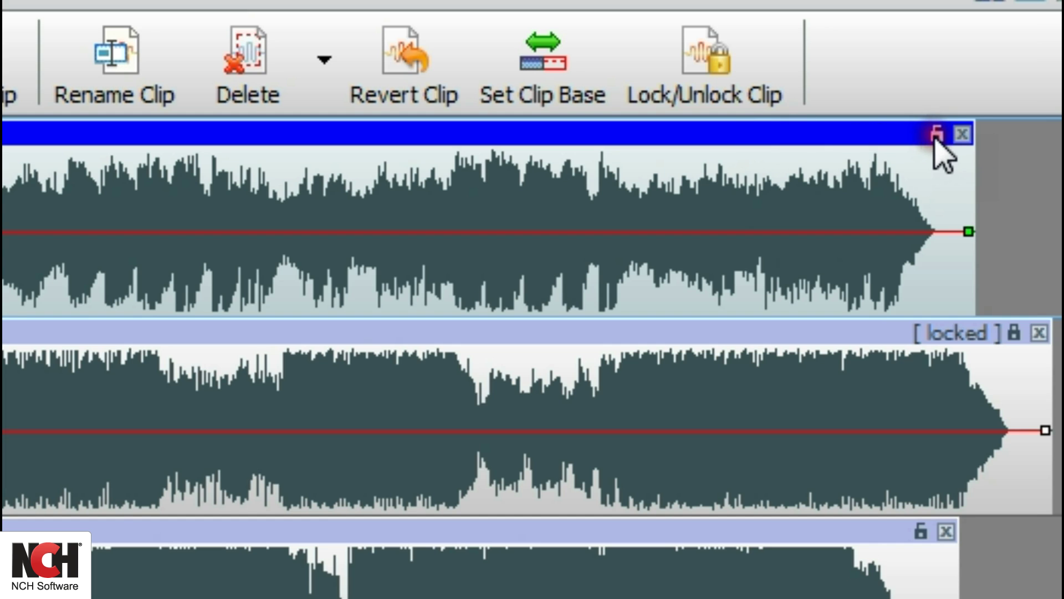
pyautogui.click(884, 328)
pyautogui.click(717, 45)
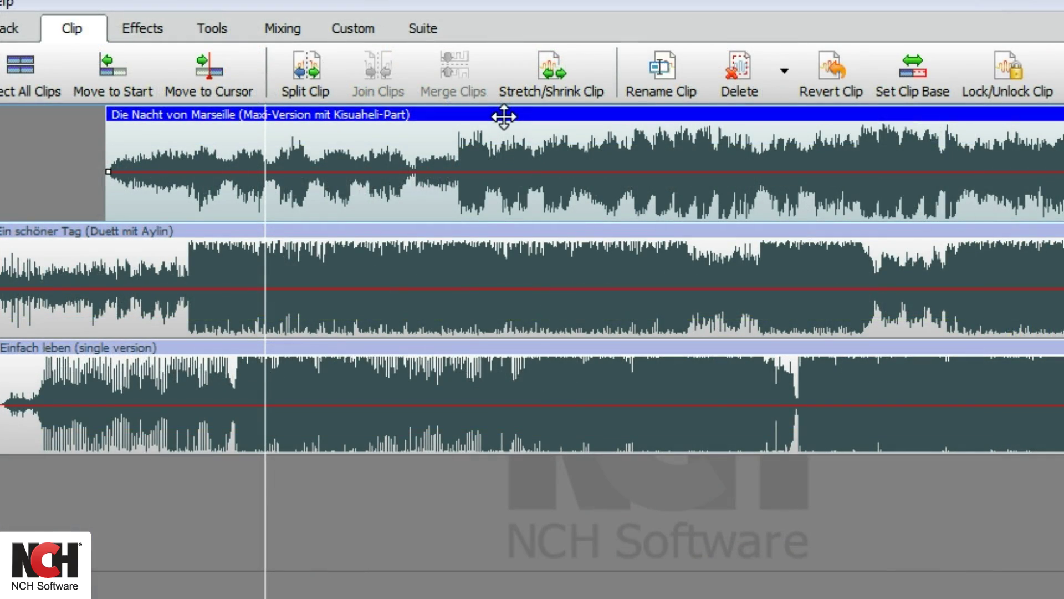
# Split Die Nacht von Marseille into two clips at the chosen playback position.
pyautogui.click(549, 151)
pyautogui.click(549, 151)
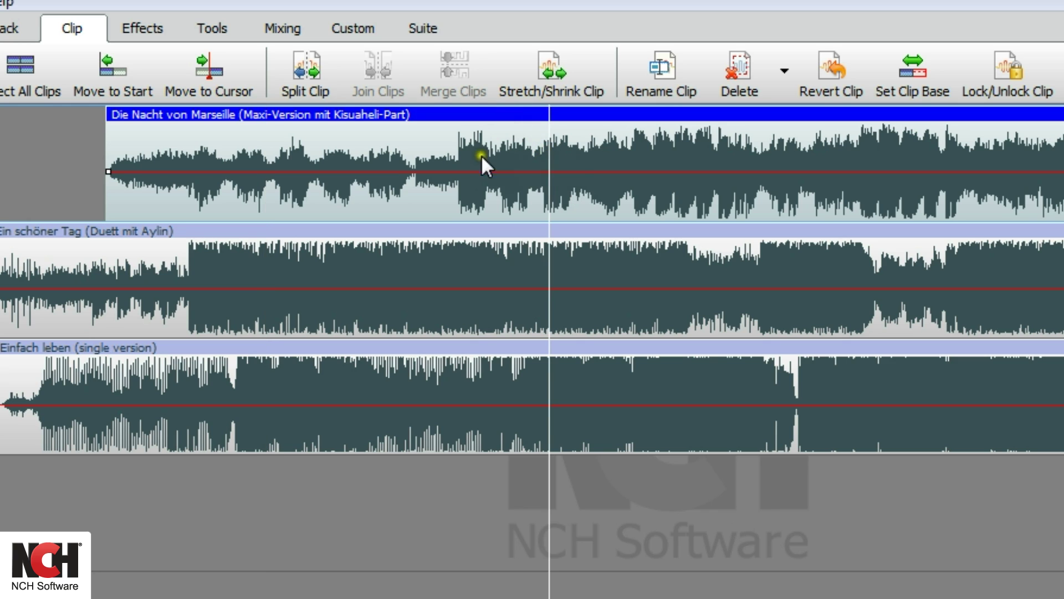
pyautogui.click(424, 177)
pyautogui.click(415, 172)
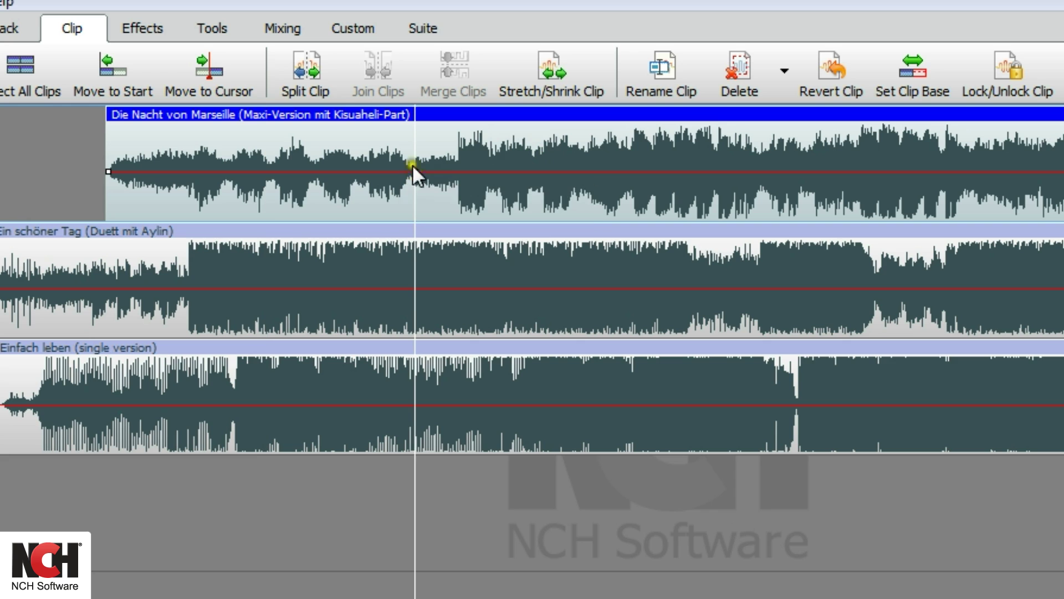
pyautogui.click(307, 83)
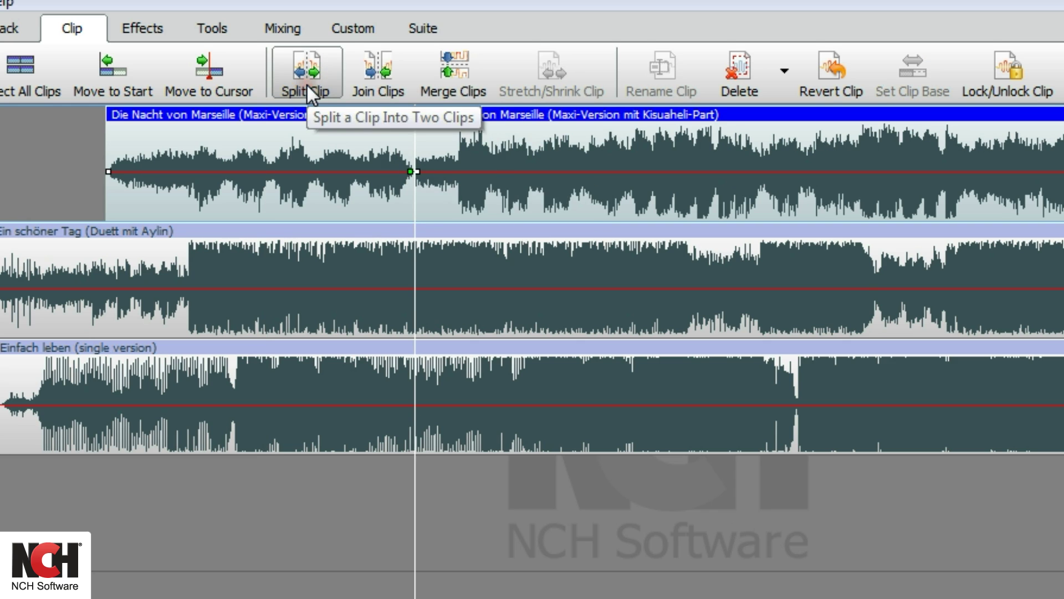
# Shift Die Nacht von Marseille later so three songs sit end to end on track 2.
pyautogui.scroll(2, 428, 182)
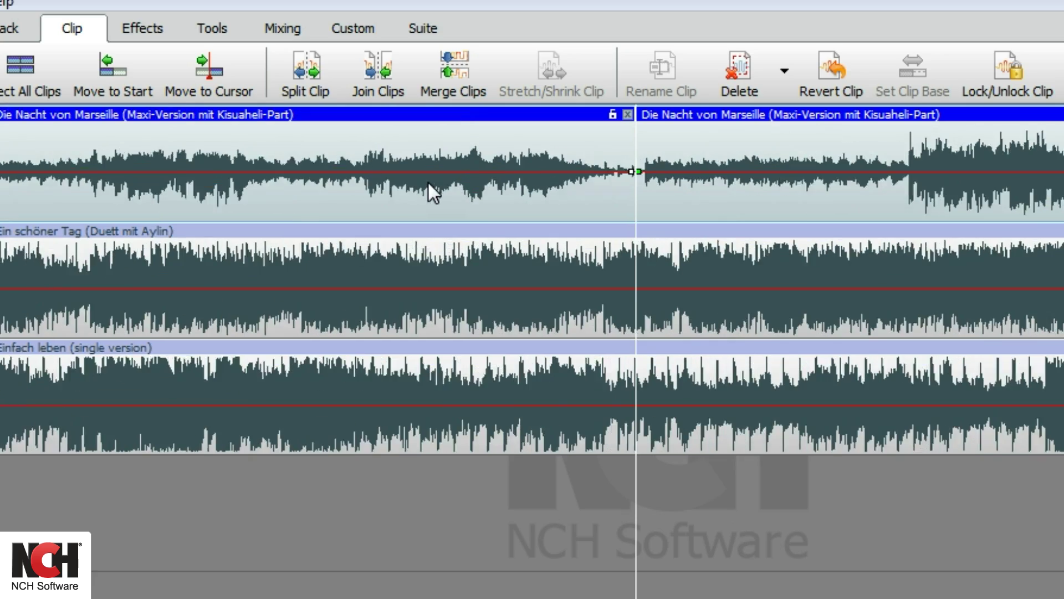
pyautogui.scroll(1, 599, 174)
pyautogui.scroll(1, 611, 184)
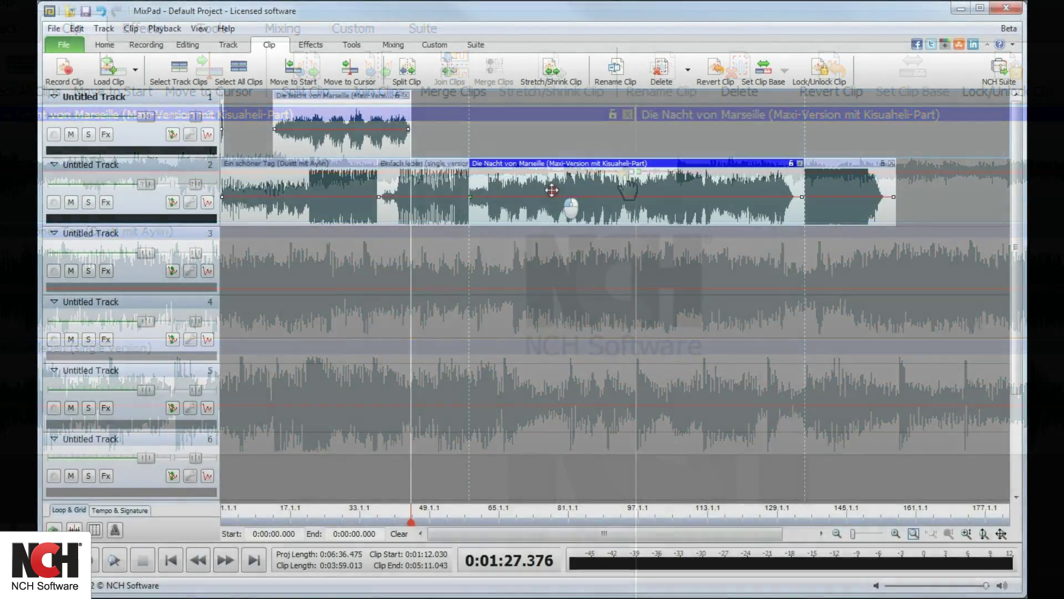
pyautogui.moveTo(553, 185); pyautogui.dragTo(721, 186)
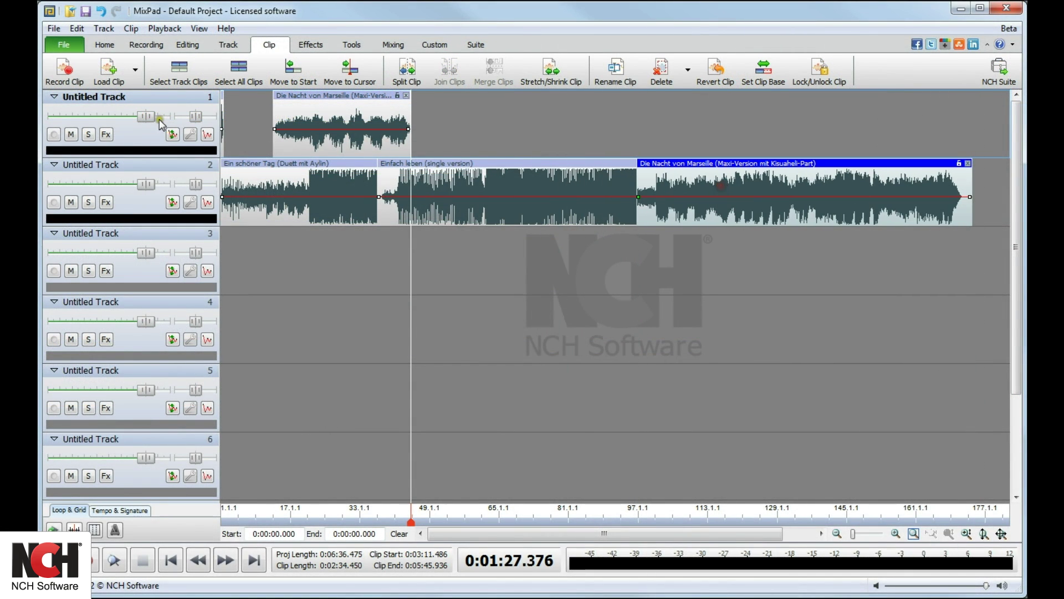
# Merge track 2's three clips into one 0:05:45.935 "Merged clip" and select it.
pyautogui.click(472, 184)
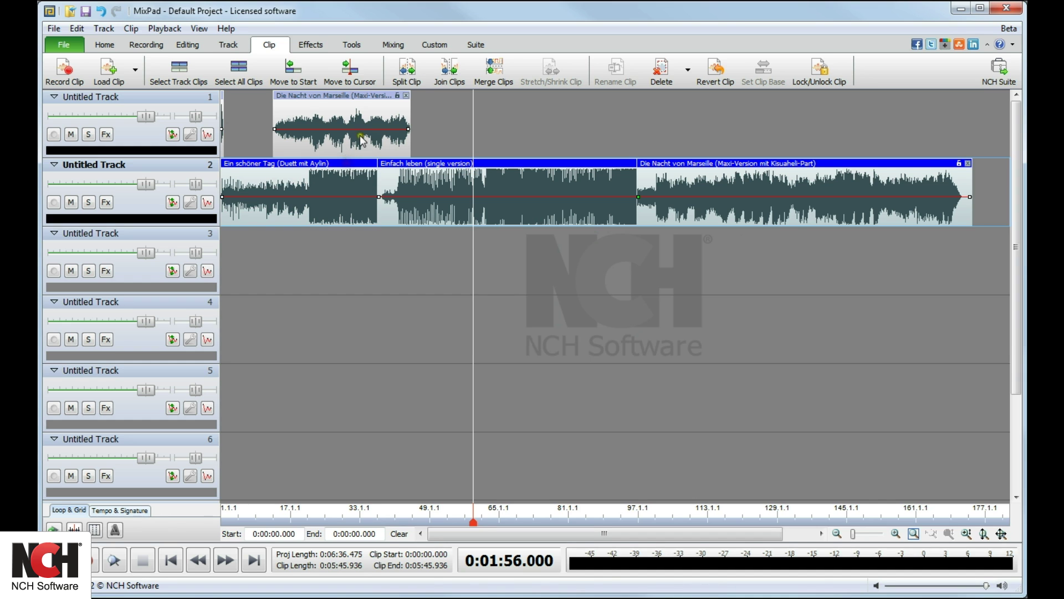
pyautogui.click(484, 64)
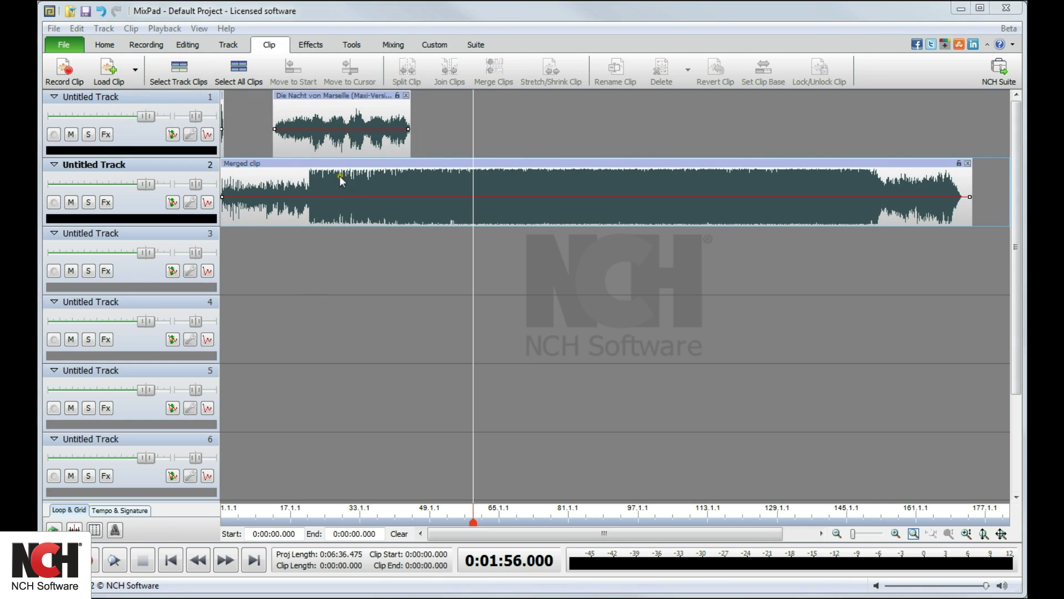
pyautogui.click(269, 160)
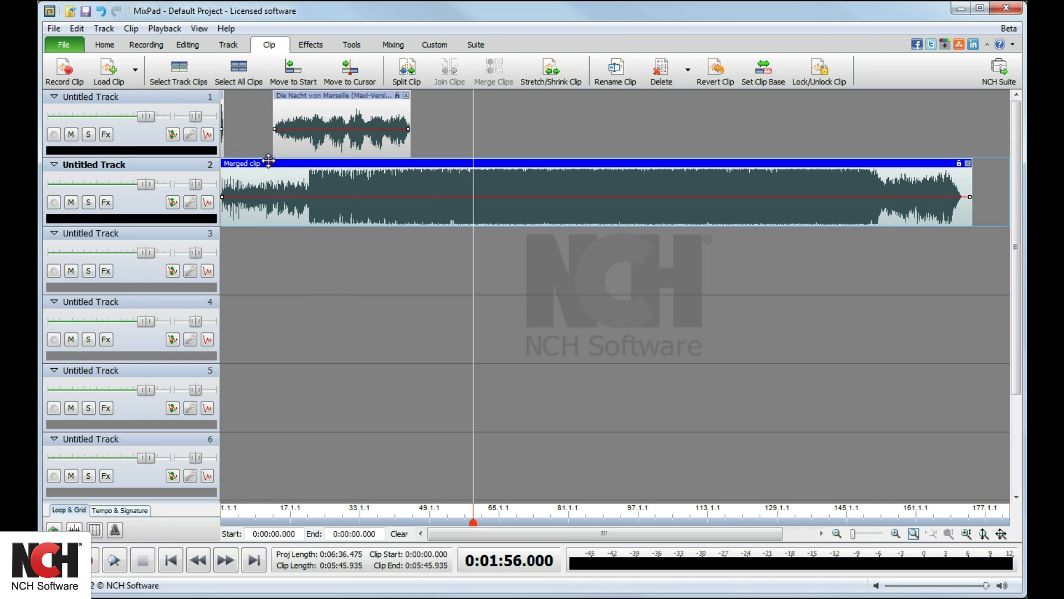
# Rename track 2's merged clip to 'This New Clip' in the Rename Clip dialog.
pyautogui.click(624, 73)
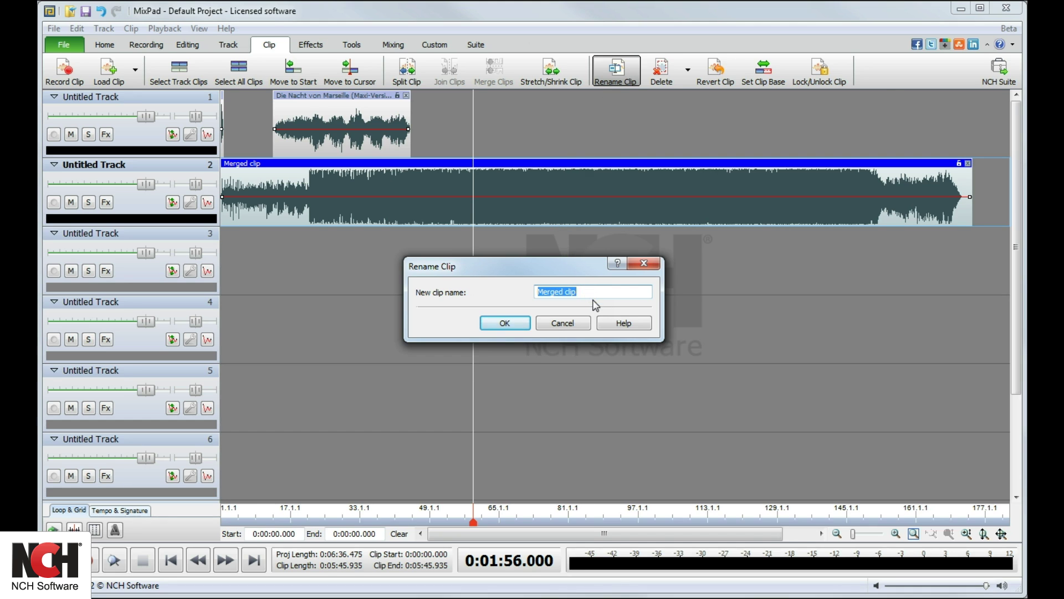
pyautogui.write('This New Clip')
pyautogui.click(504, 323)
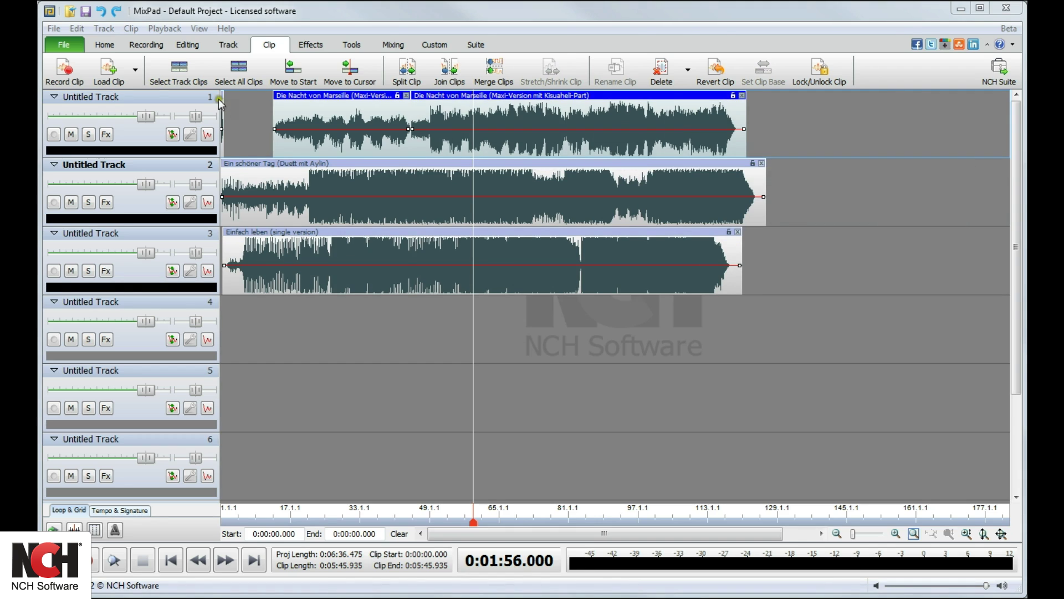
# Copy track 1's tiny starting clip, paste it at 0:00:09.640, and drag it past the long clips.
pyautogui.click(183, 46)
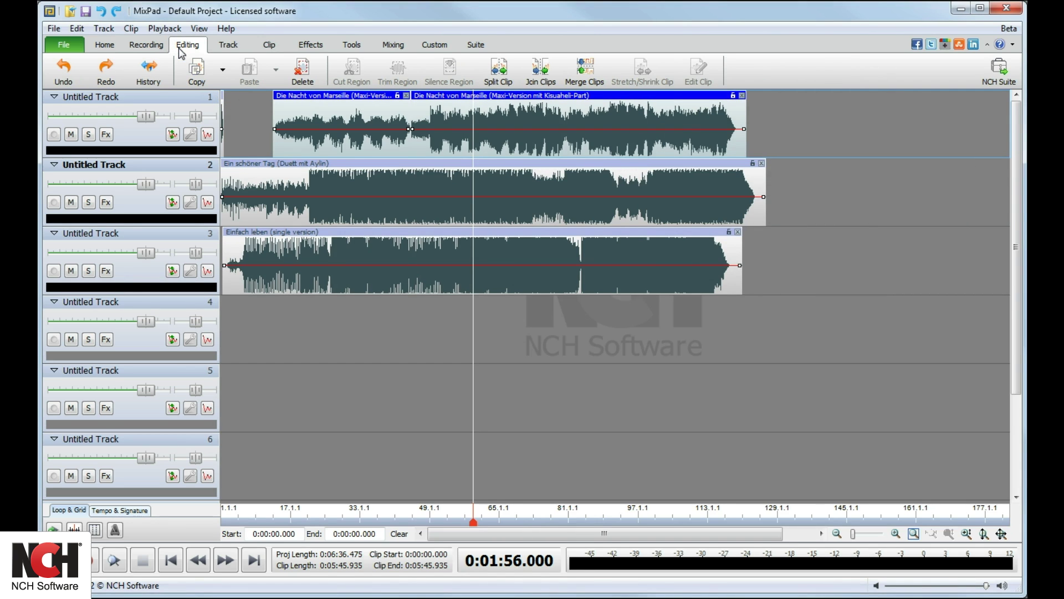
pyautogui.click(223, 94)
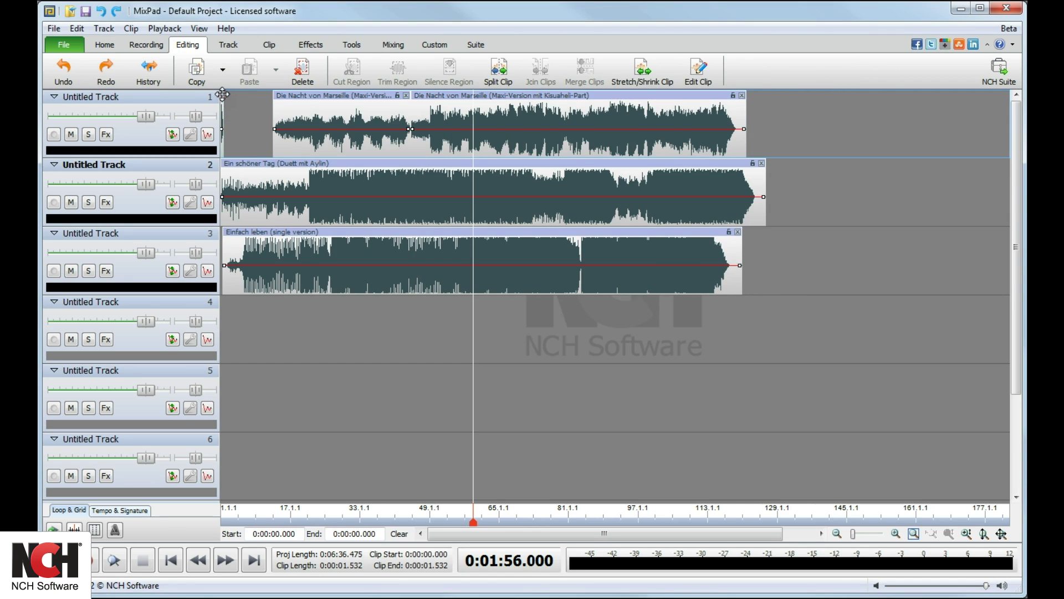
pyautogui.click(196, 68)
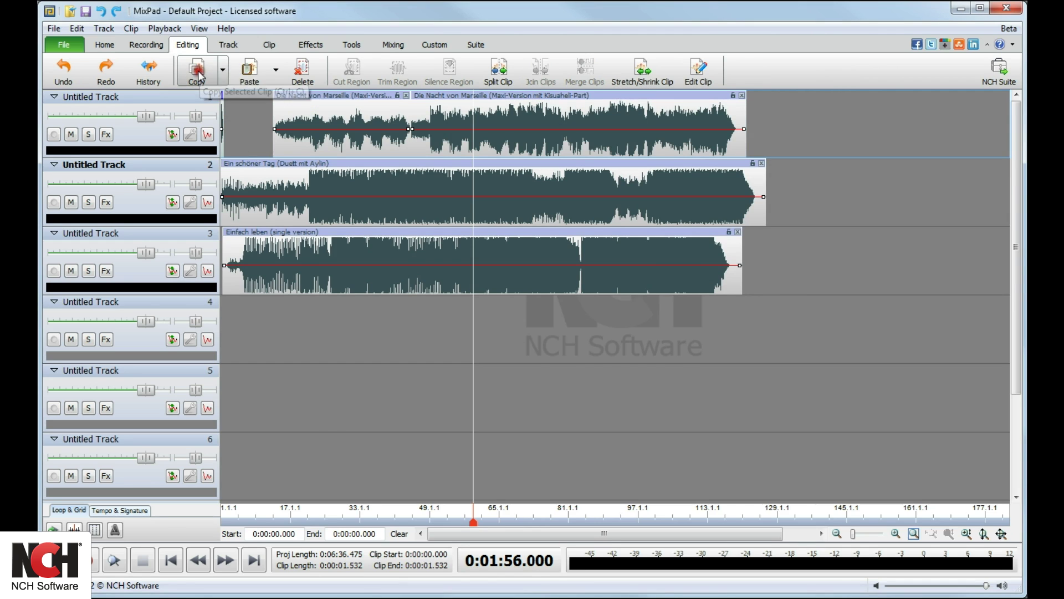
pyautogui.click(241, 104)
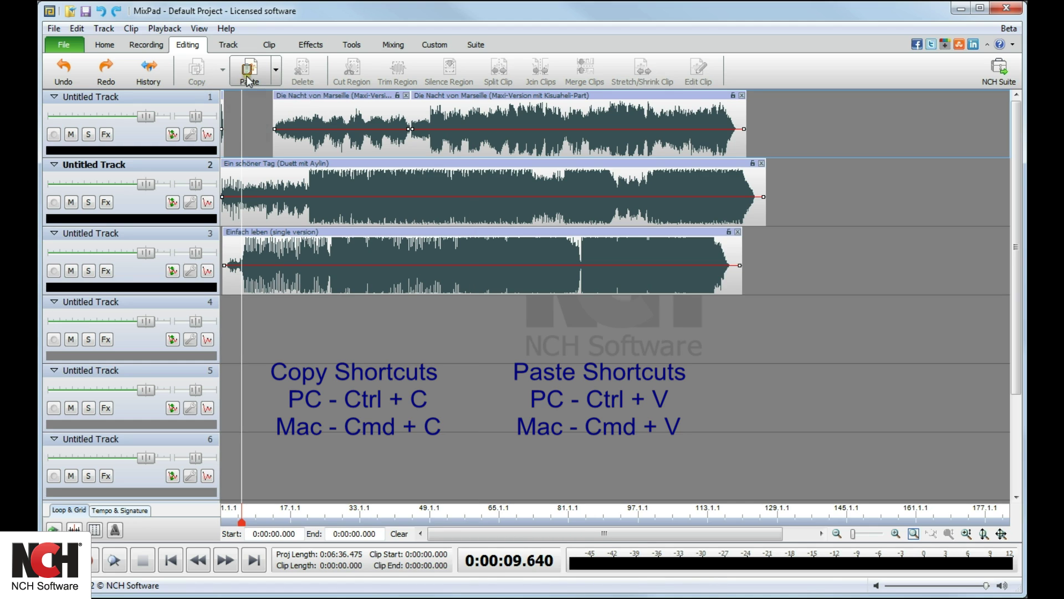
pyautogui.click(247, 80)
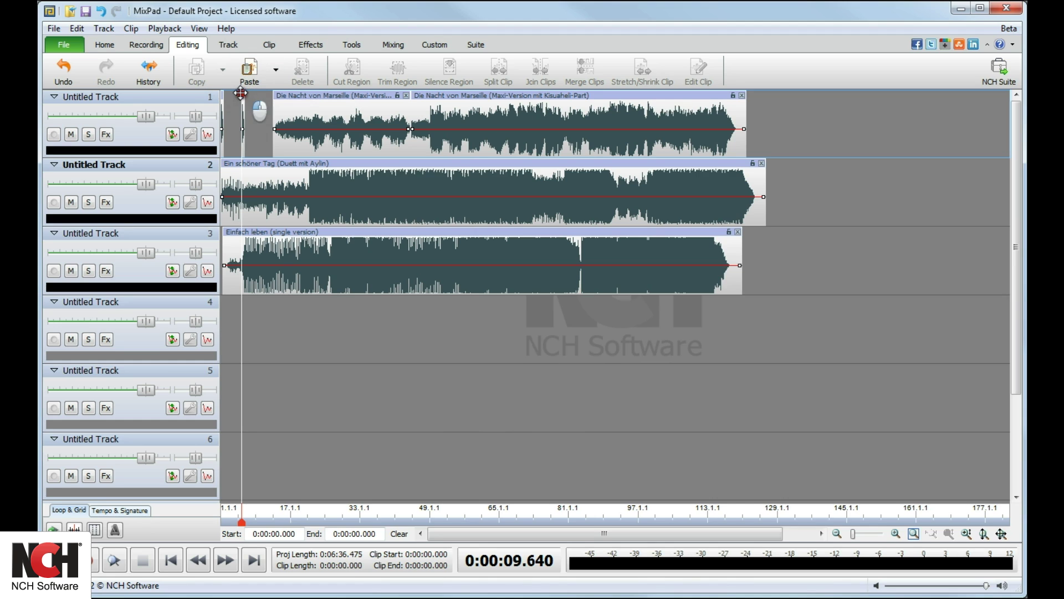
pyautogui.click(241, 93)
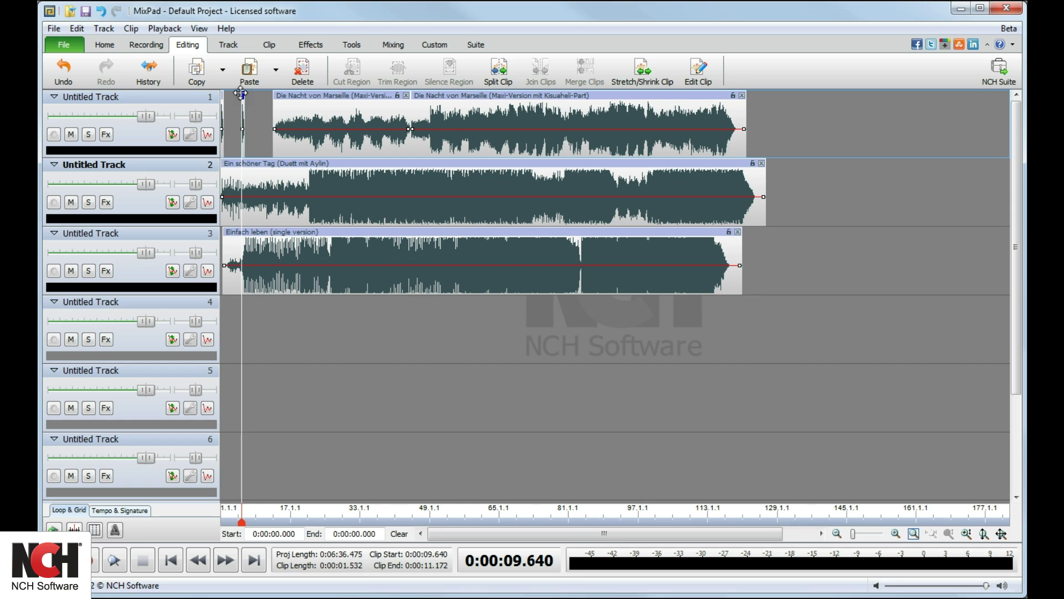
pyautogui.moveTo(240, 94); pyautogui.dragTo(766, 101)
# Copy both Die Nacht von Marseille clips and paste them onto track 4.
pyautogui.click(294, 92)
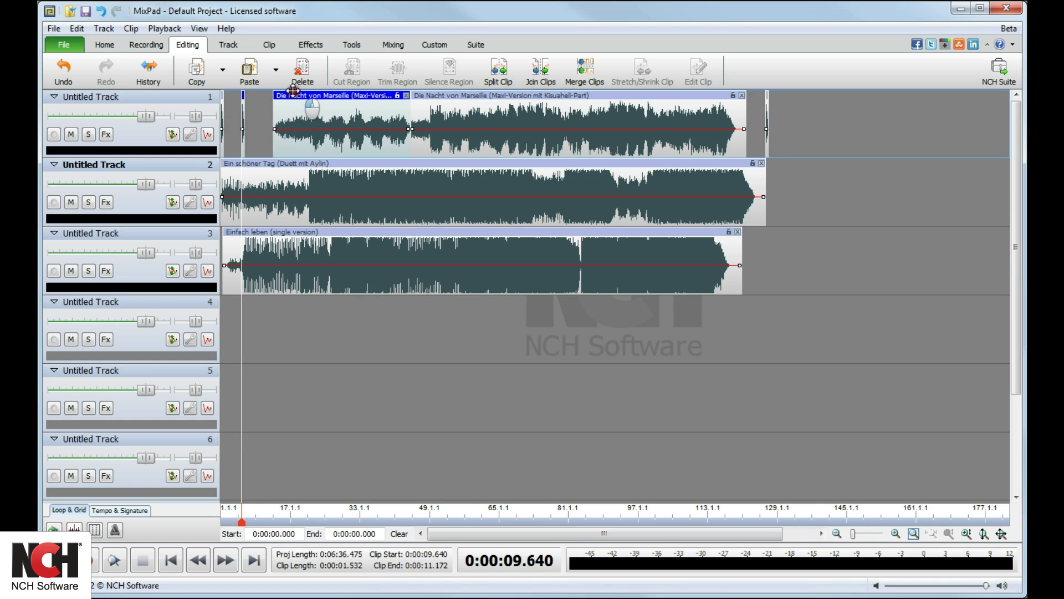
pyautogui.keyDown('ctrl'); pyautogui.click(432, 94); pyautogui.keyUp('ctrl')
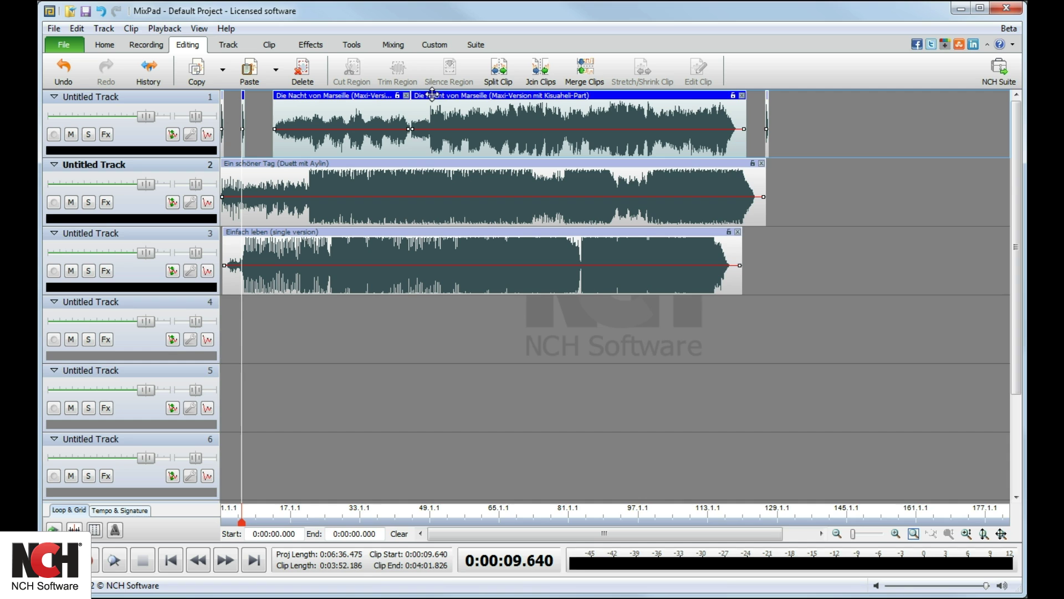
pyautogui.click(195, 72)
pyautogui.click(271, 331)
pyautogui.click(250, 75)
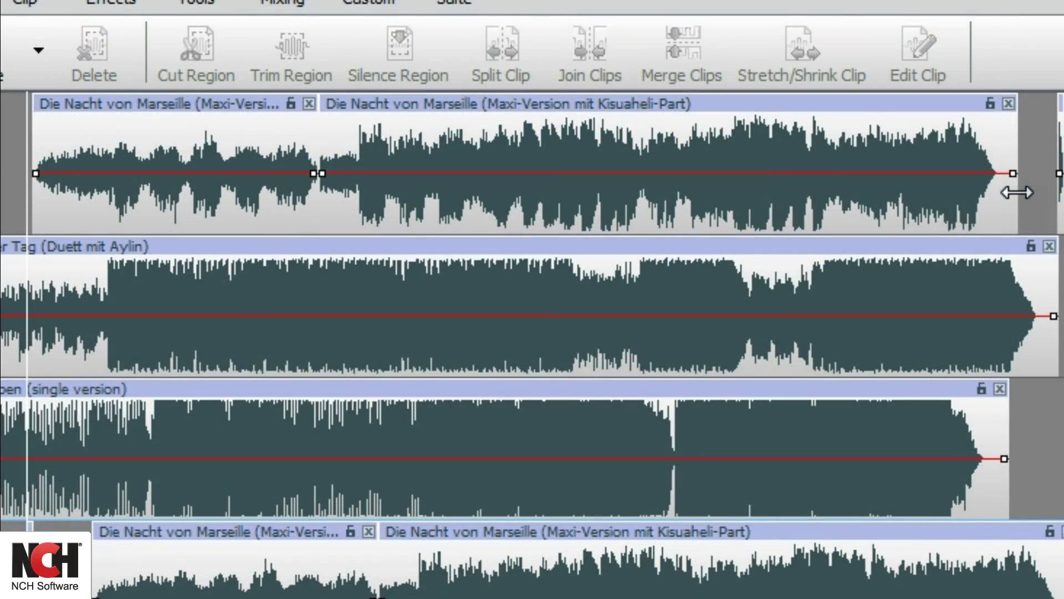
# Trim track 1's Die Nacht von Marseille clips to a marked middle section.
pyautogui.moveTo(1016, 193); pyautogui.dragTo(979, 191)
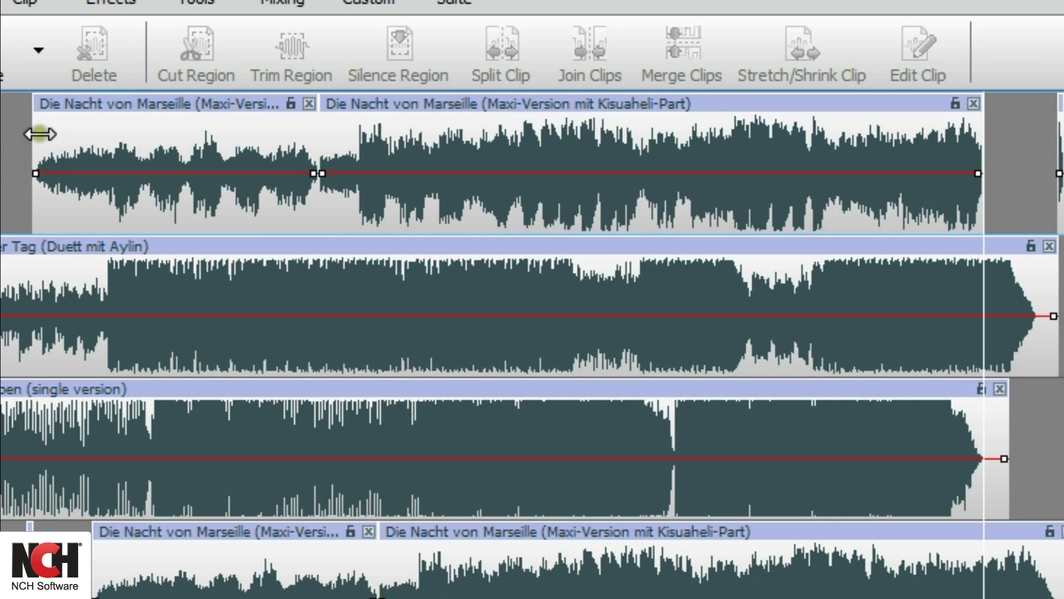
pyautogui.moveTo(92, 145); pyautogui.dragTo(893, 197)
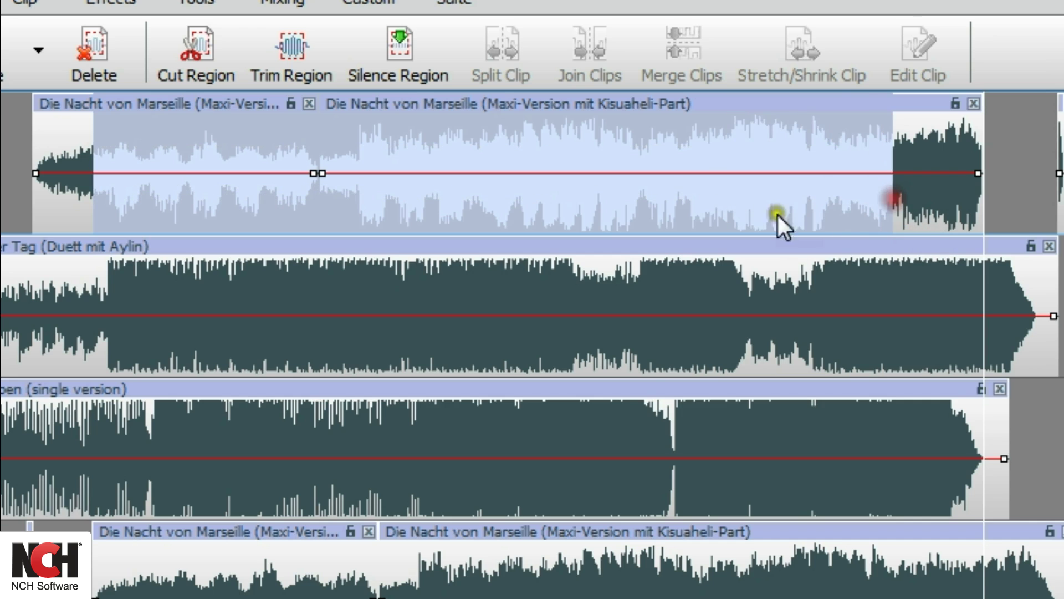
pyautogui.click(290, 61)
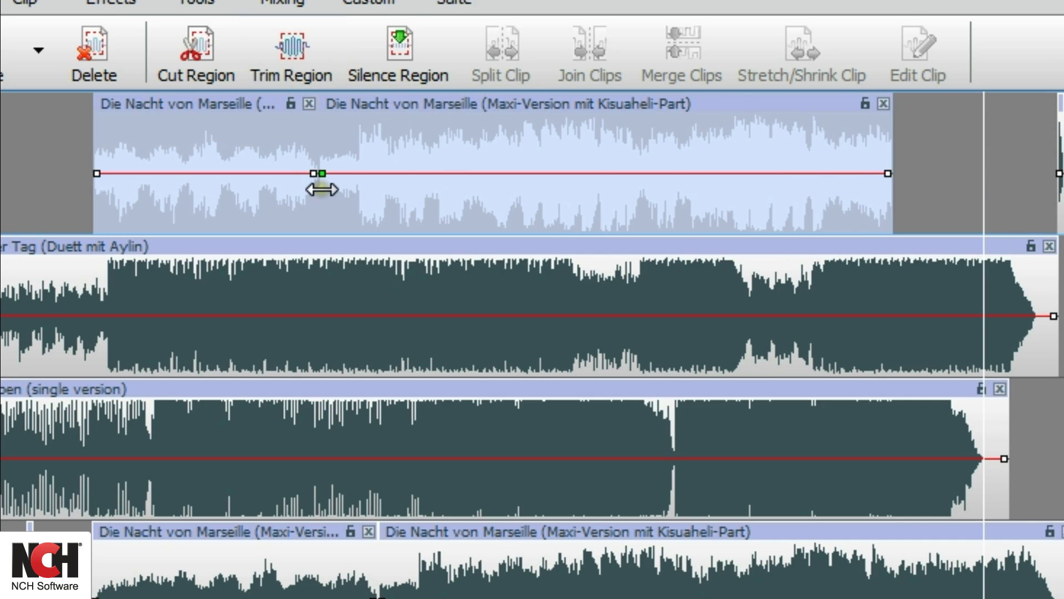
# Mark the opening stretch of track 2's clip and cut it out.
pyautogui.click(303, 304)
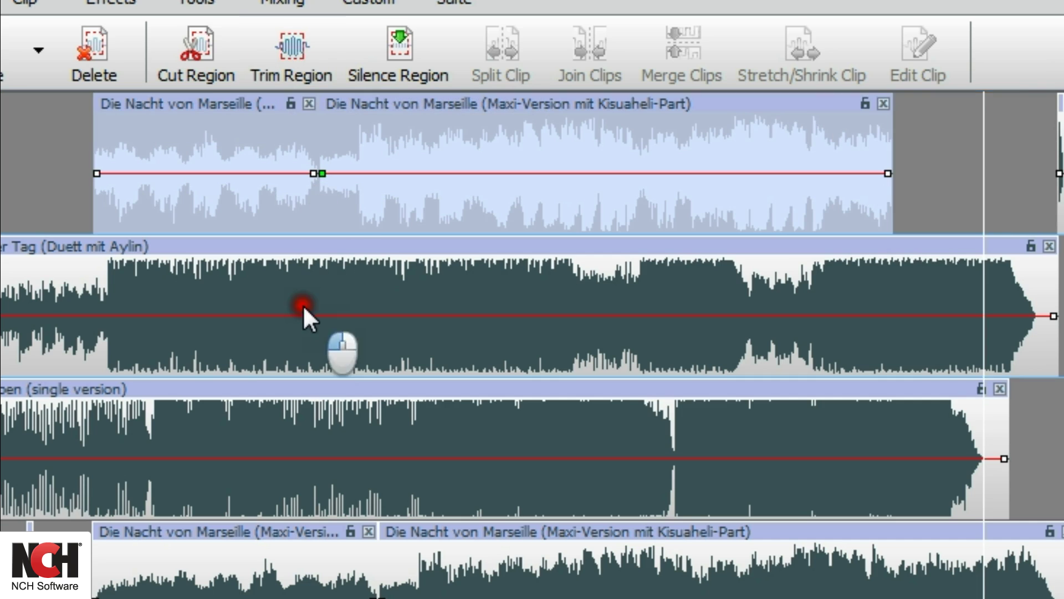
pyautogui.moveTo(103, 314); pyautogui.dragTo(12, 354)
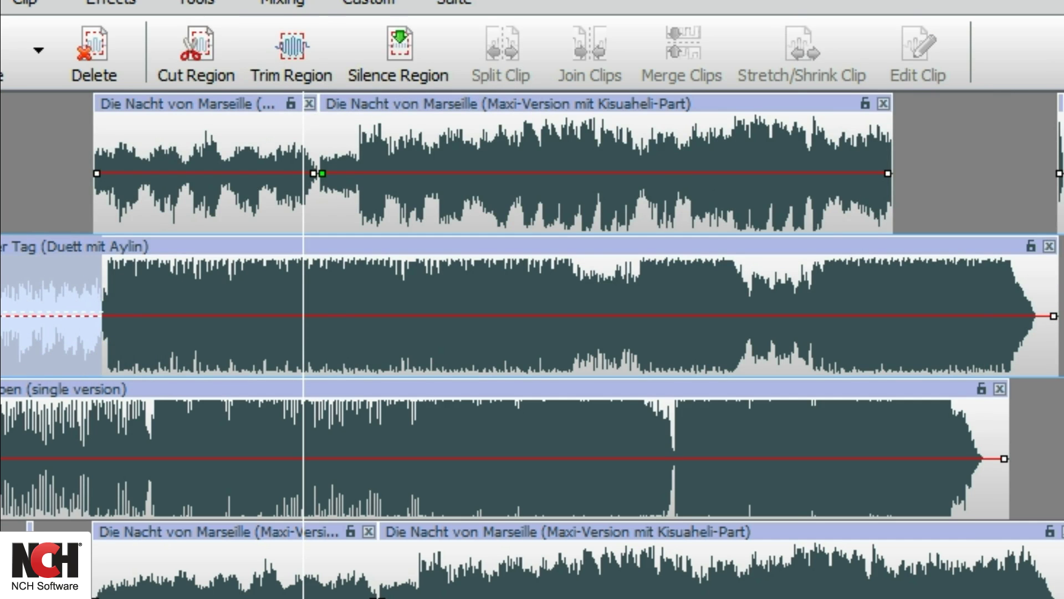
pyautogui.click(197, 55)
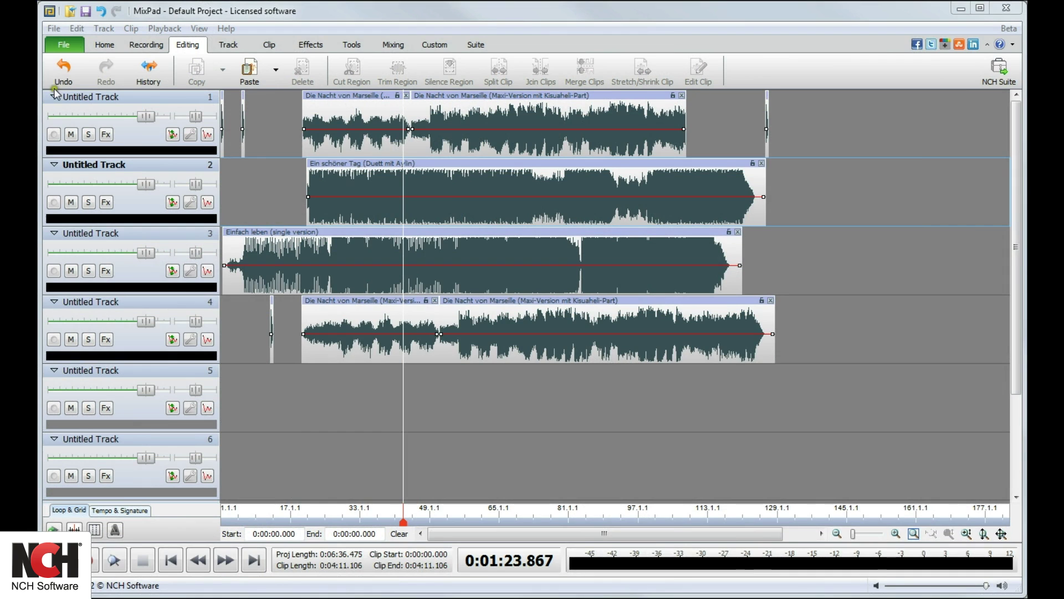
# Undo and redo the track 2 cut, then show the History Manager edit list.
pyautogui.click(62, 72)
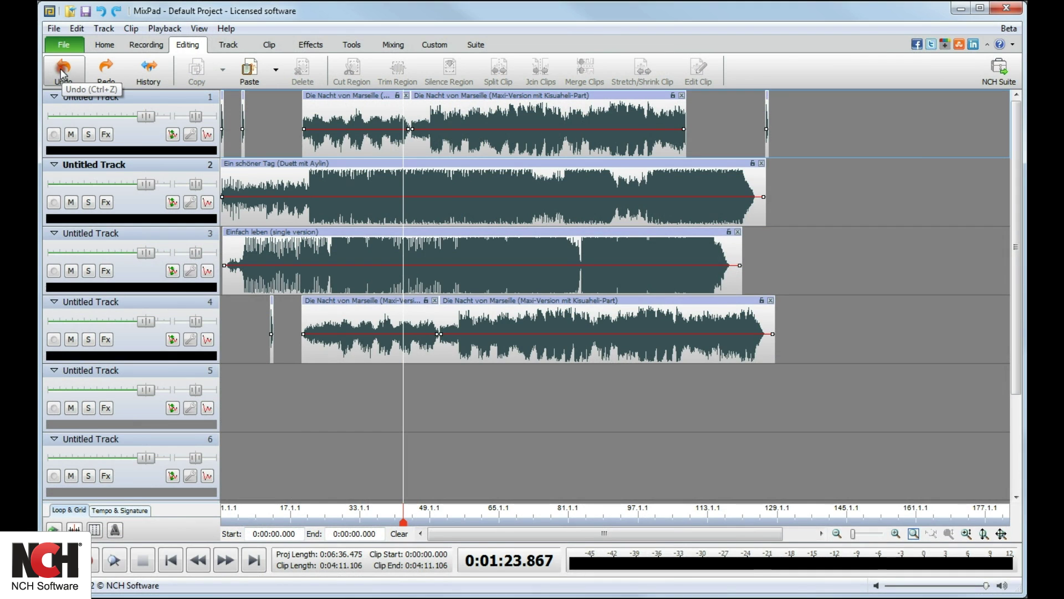
pyautogui.click(116, 81)
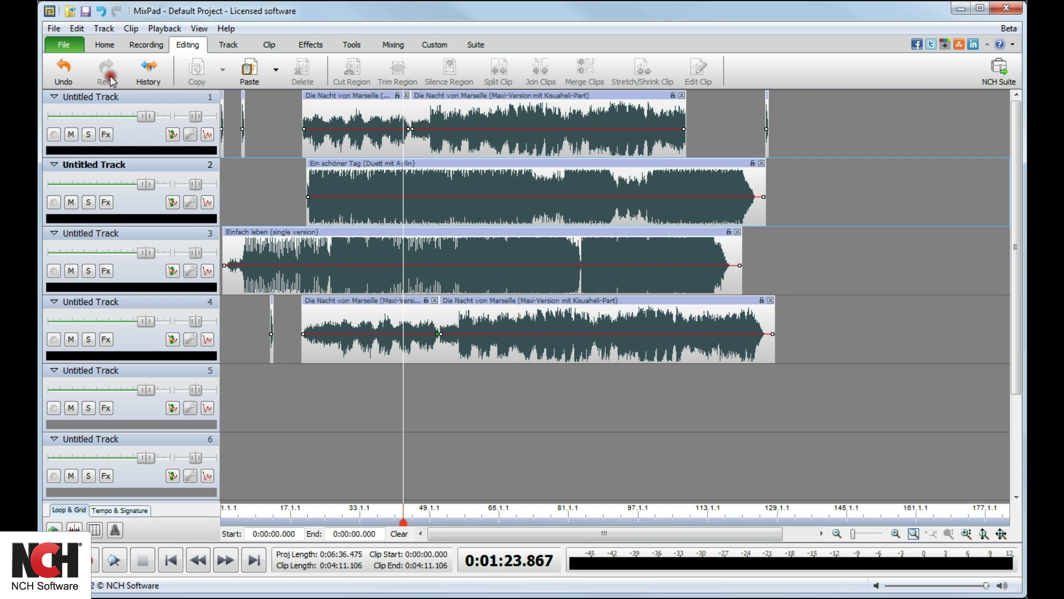
pyautogui.click(143, 78)
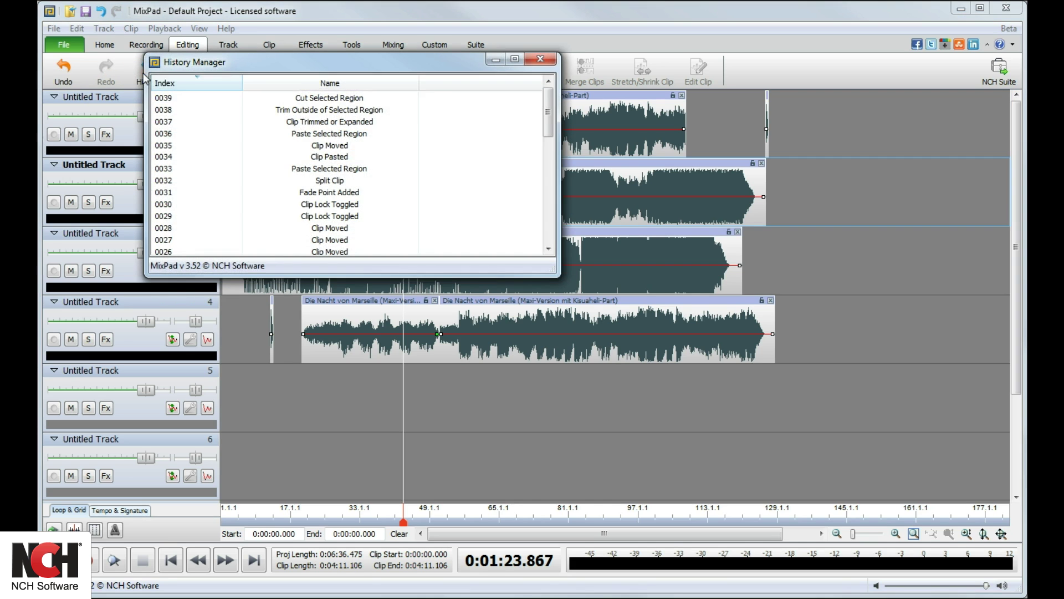
# Browse back through history entries 0034, 0031 and 0009, then jump forward to restore the clips.
pyautogui.click(308, 157)
pyautogui.click(312, 191)
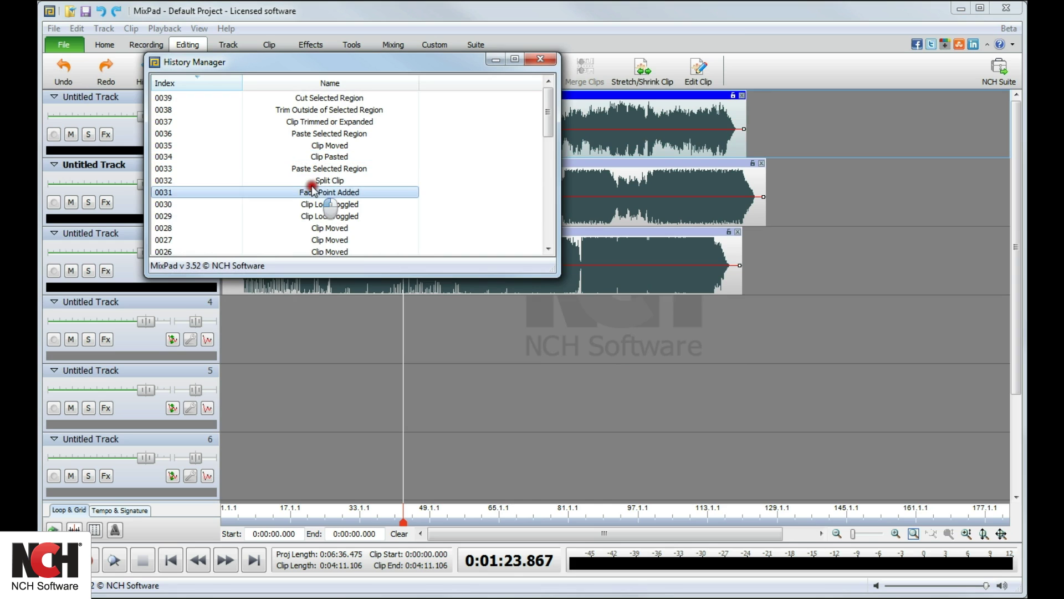
pyautogui.scroll(-6, 312, 192)
pyautogui.click(348, 240)
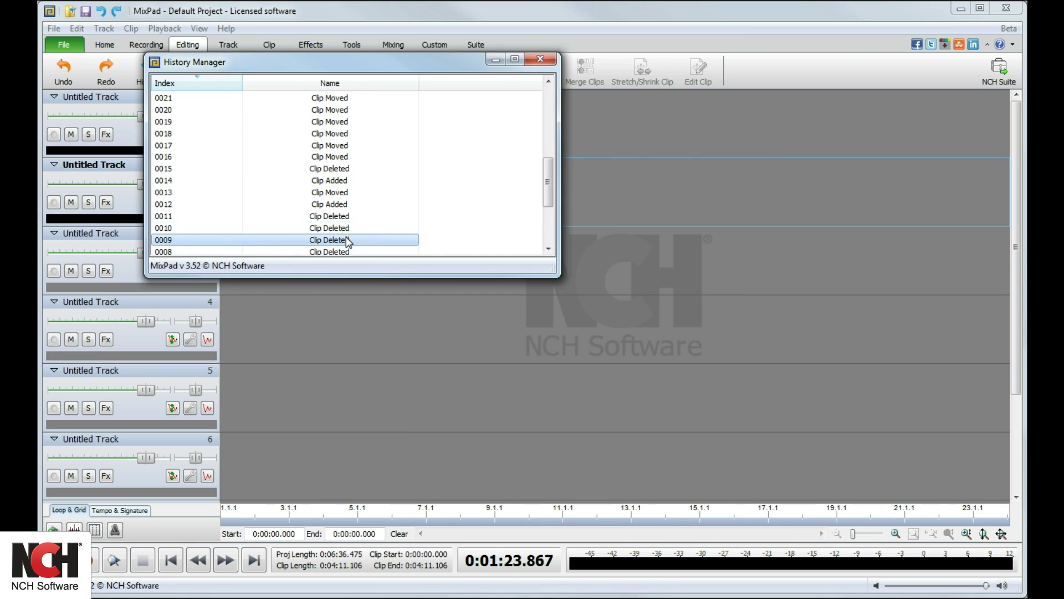
pyautogui.click(340, 168)
# Roll back from Clip Moved 0019 to Clip Deleted step 0015 and close the History Manager.
pyautogui.click(335, 121)
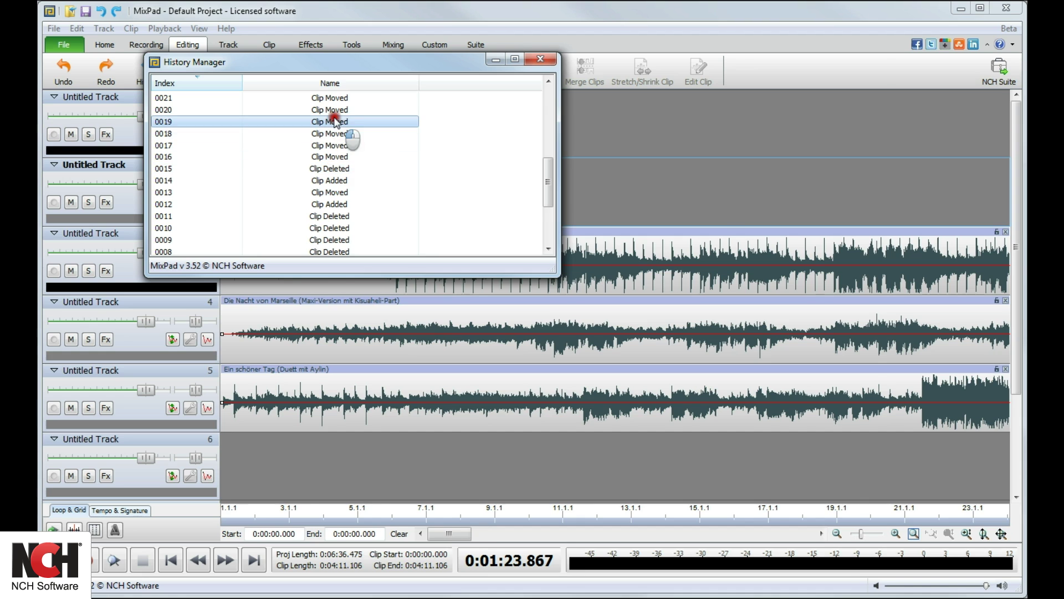
pyautogui.click(335, 133)
pyautogui.click(336, 145)
pyautogui.click(337, 168)
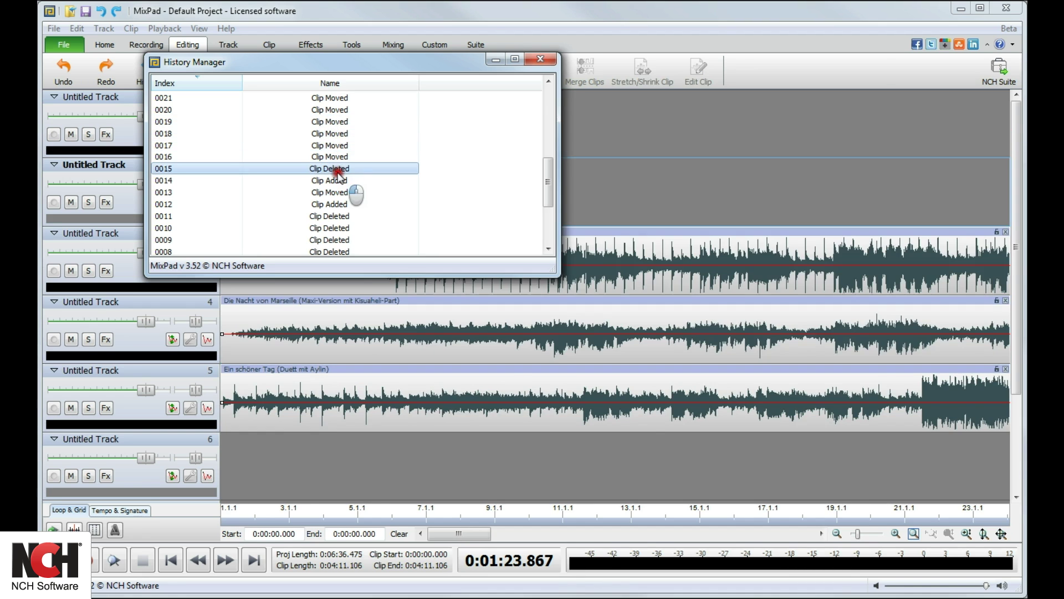
pyautogui.click(538, 58)
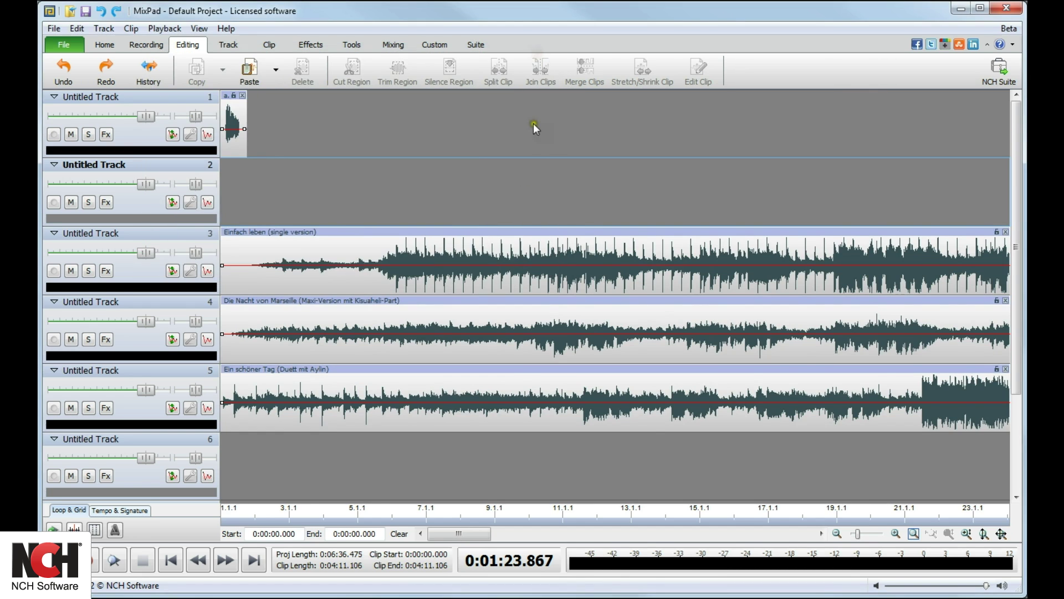